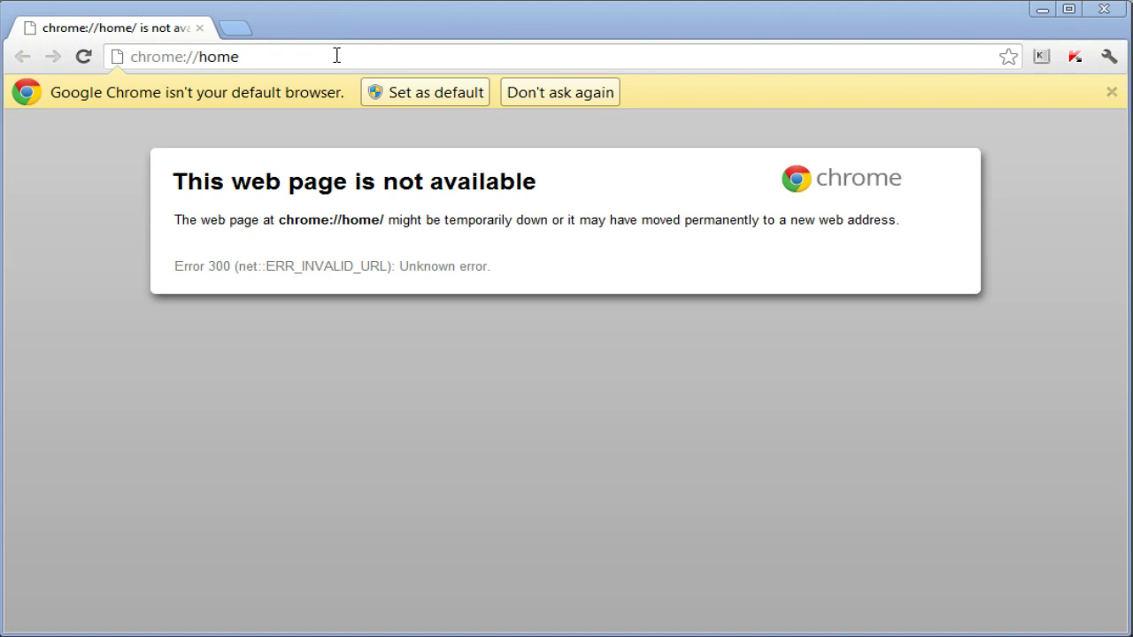
# Step: Replace chrome://home in Chrome's address bar with connect.microsoft.com
pyautogui.click(337, 56)
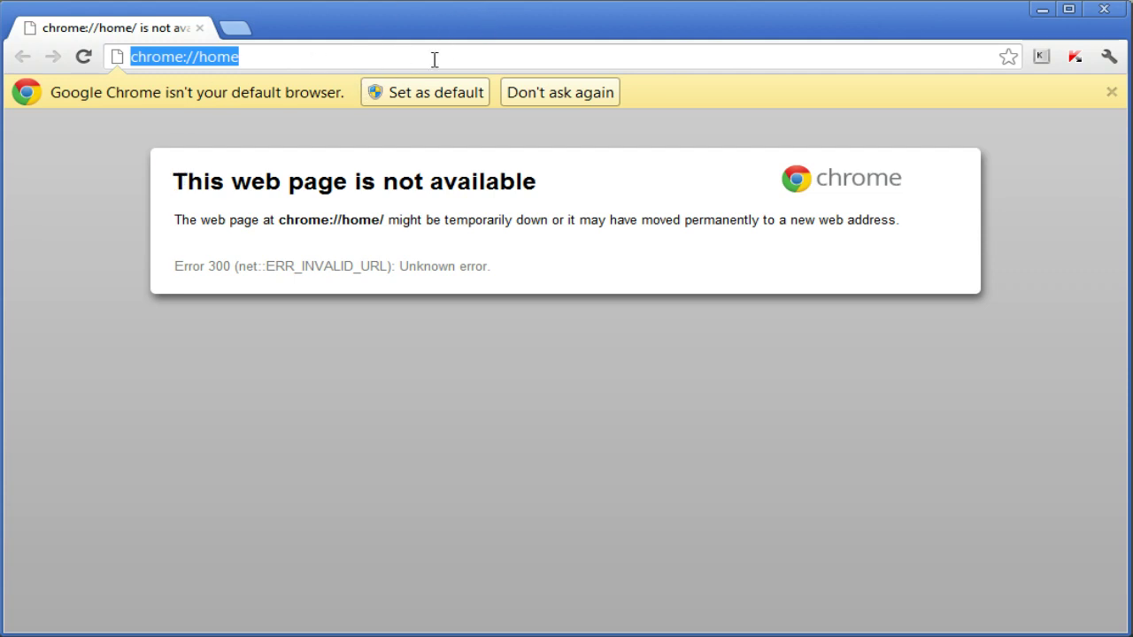
pyautogui.write('Connect.microsoft.com')
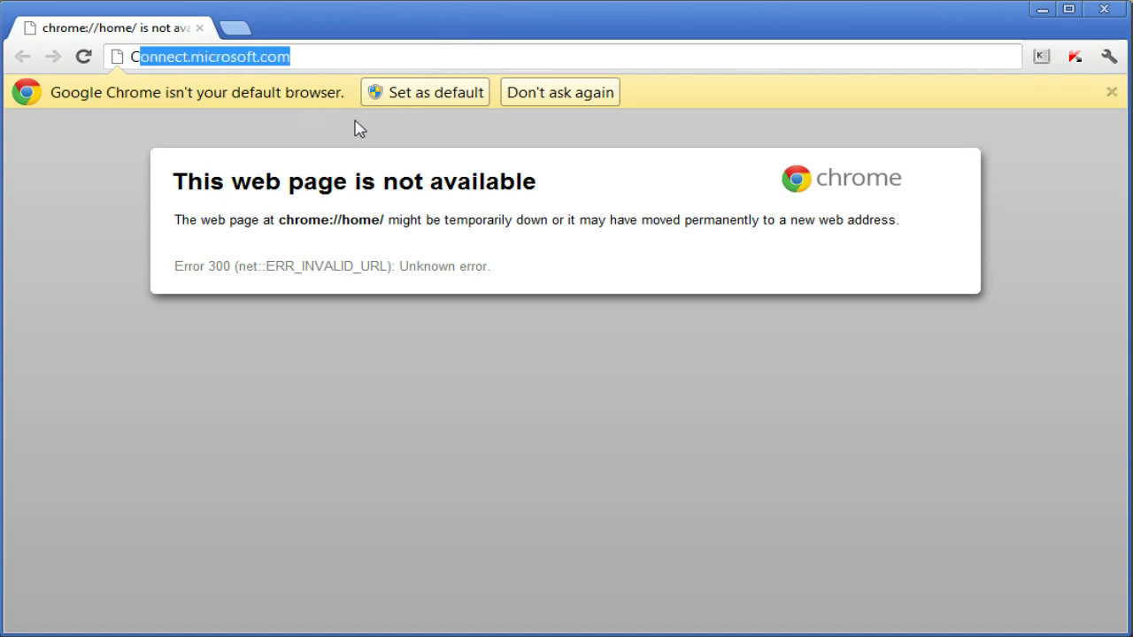
# Step: Load connect.microsoft.com and follow the FAQ's Xbox LIVE Update link
pyautogui.press('Return')
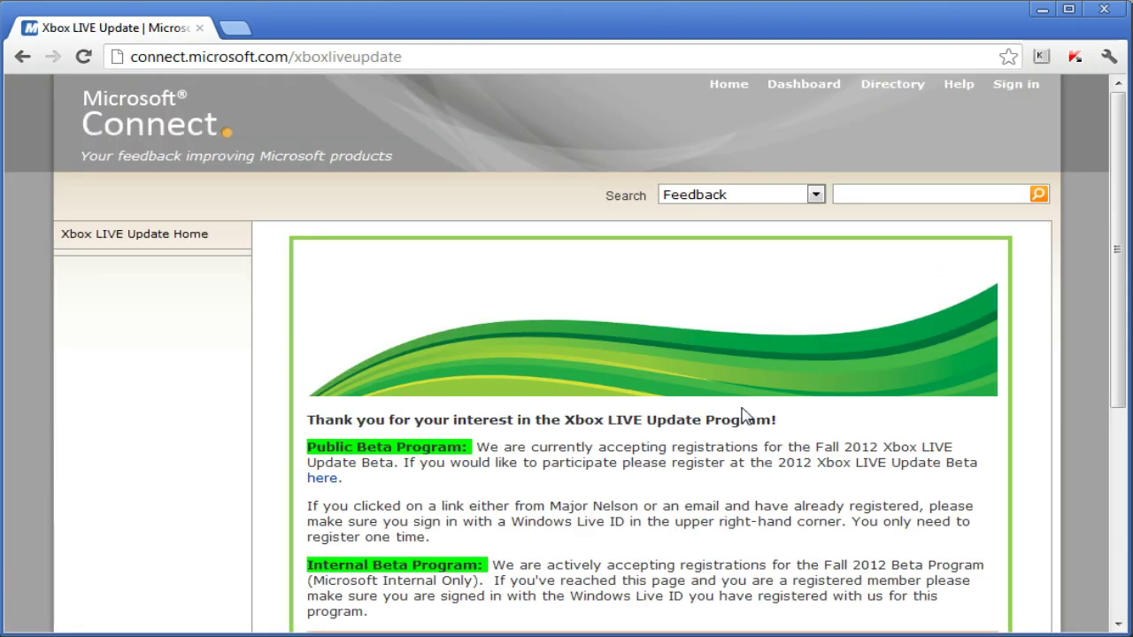
pyautogui.scroll(-2, 1002, 145)
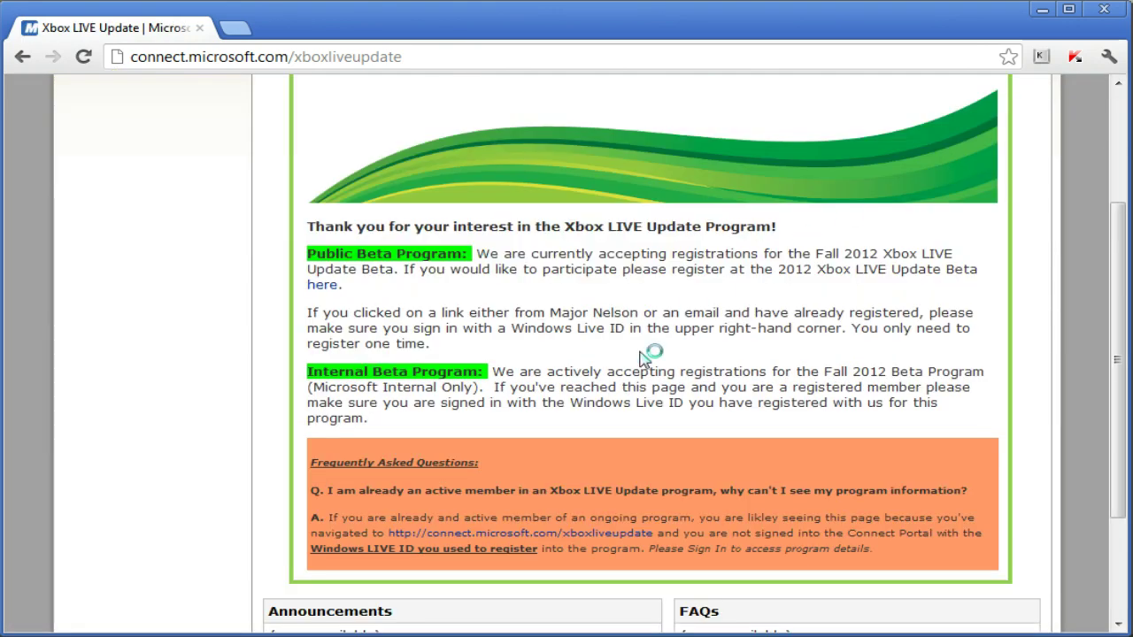
pyautogui.click(491, 536)
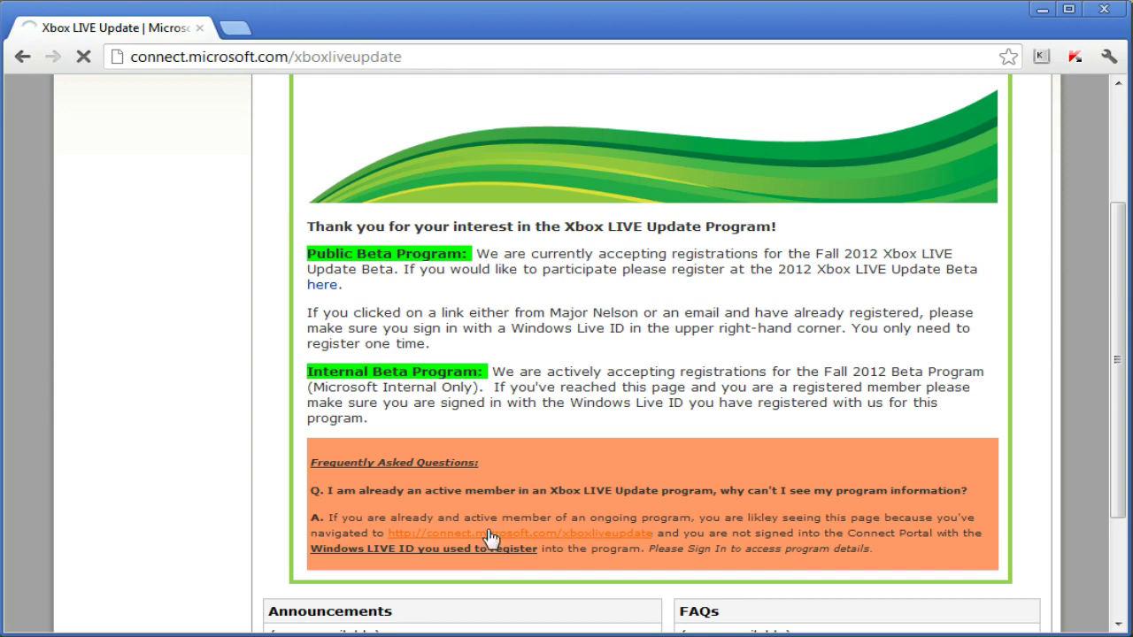
pyautogui.scroll(-1, 489, 534)
pyautogui.scroll(-1, 483, 529)
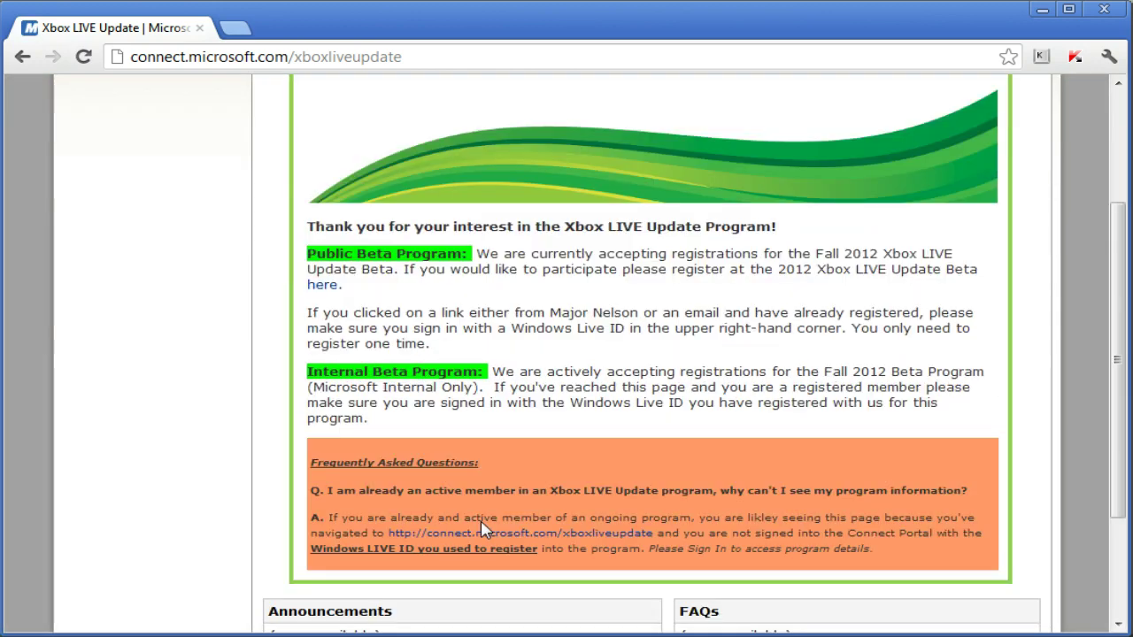
pyautogui.scroll(-1, 501, 531)
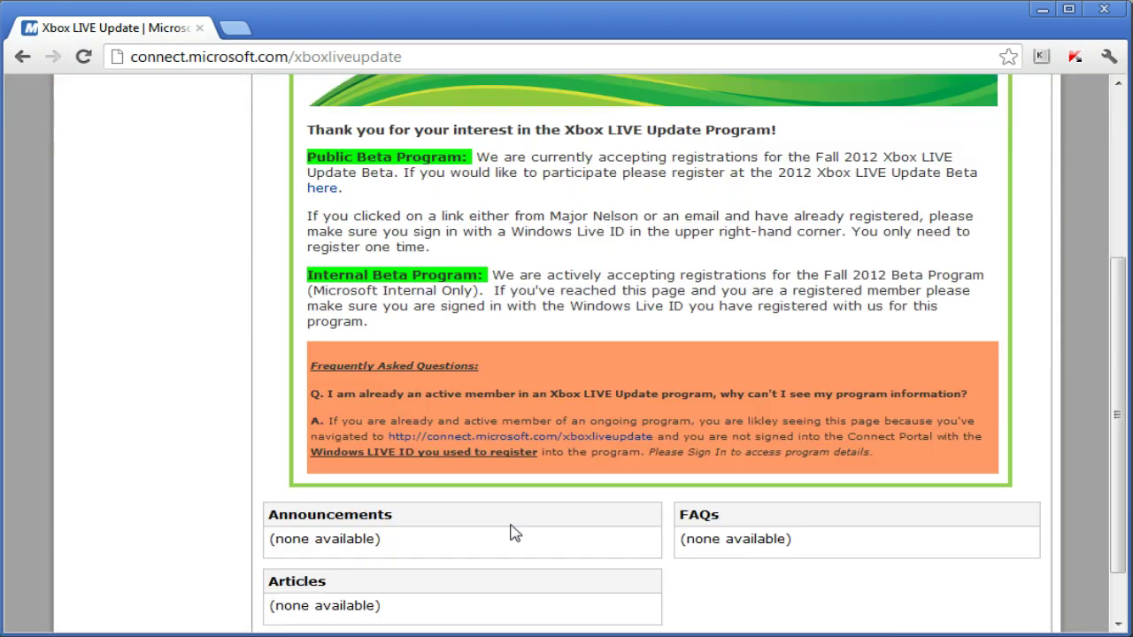
# Step: Preview the FAQ link in a separate tab, close it, and follow the public beta registration link
pyautogui.middleClick(522, 452)
pyautogui.click(309, 34)
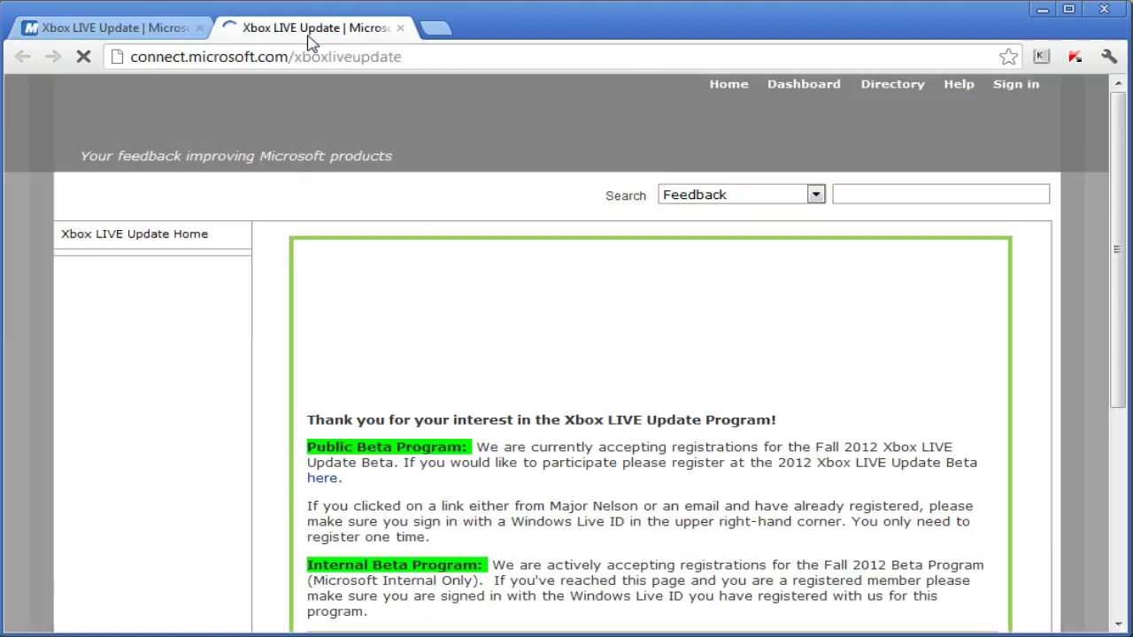
pyautogui.click(402, 30)
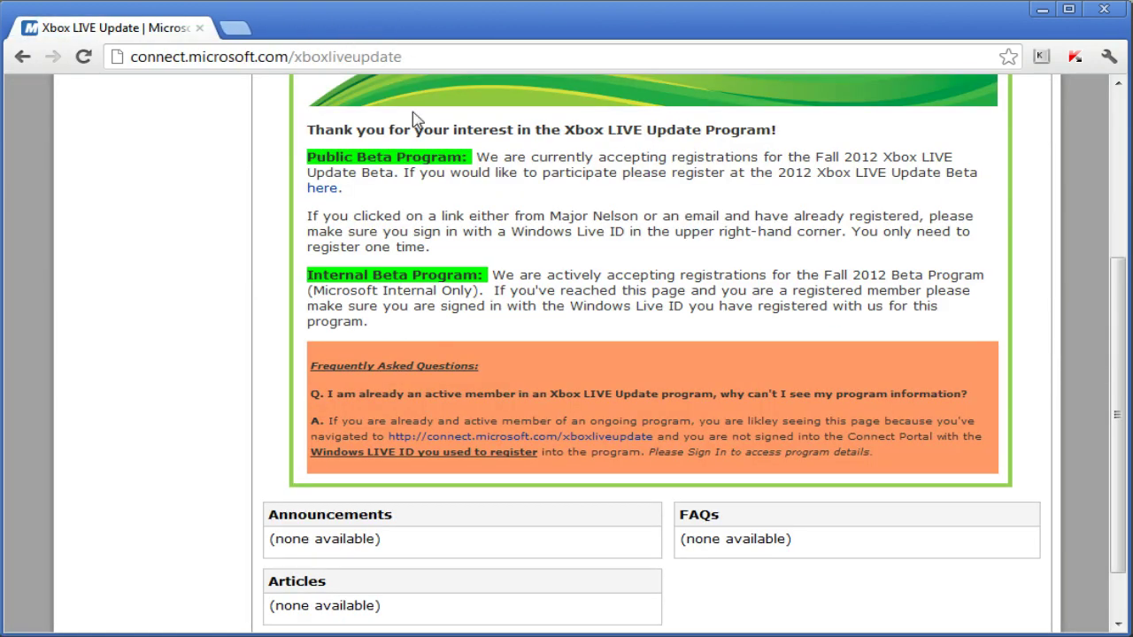
pyautogui.scroll(1, 514, 364)
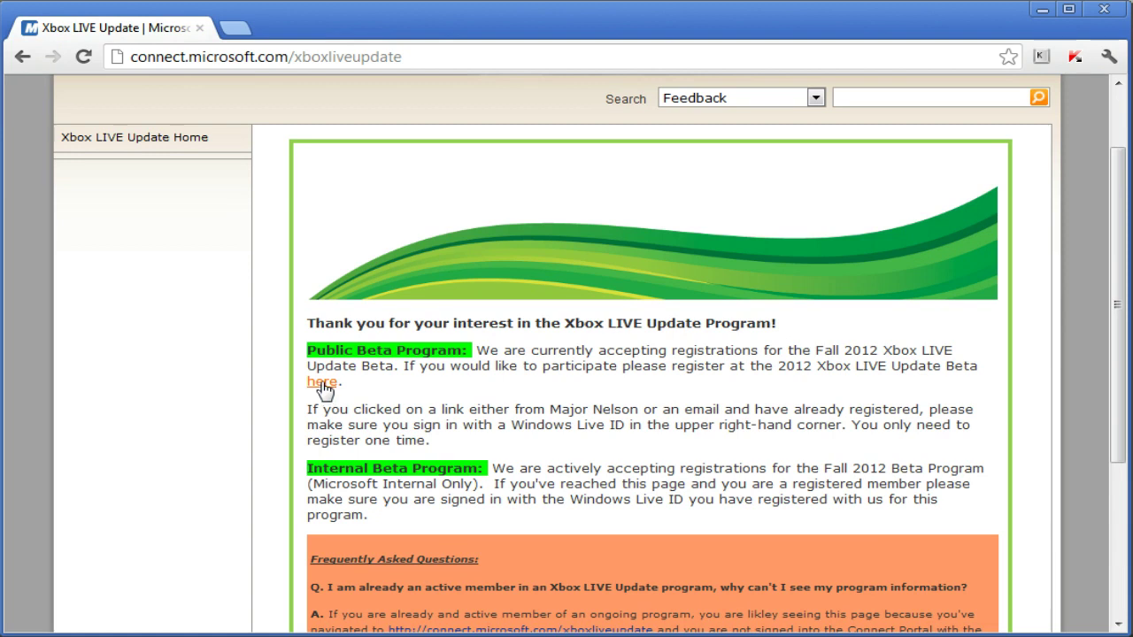
pyautogui.click(322, 384)
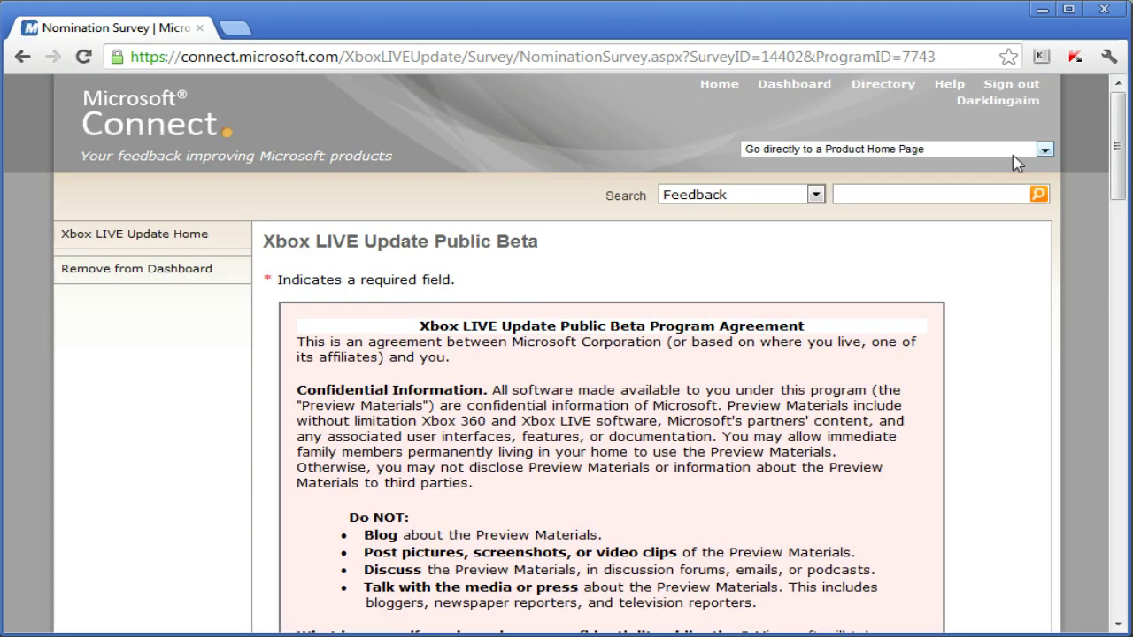
# Step: Scroll through the Xbox LIVE Update Public Beta program agreement to the survey questions
pyautogui.scroll(-1, 994, 101)
pyautogui.scroll(1, 1011, 110)
pyautogui.click(1018, 104)
pyautogui.scroll(-1, 948, 228)
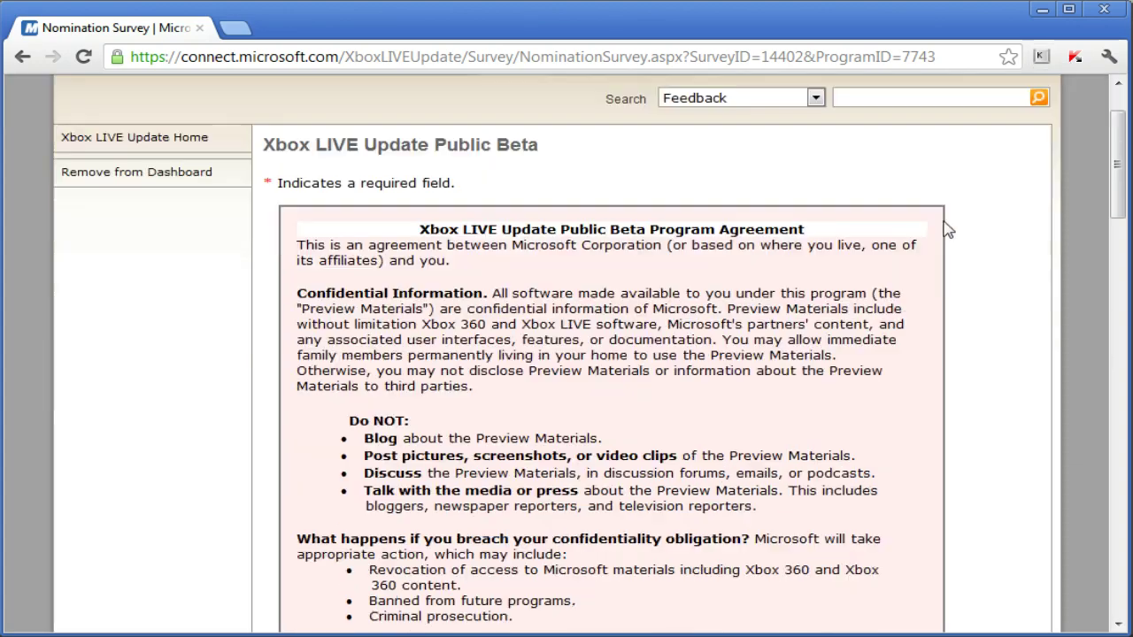
pyautogui.scroll(-3, 797, 266)
pyautogui.scroll(3, 664, 292)
pyautogui.scroll(-2, 516, 316)
pyautogui.scroll(-5, 509, 332)
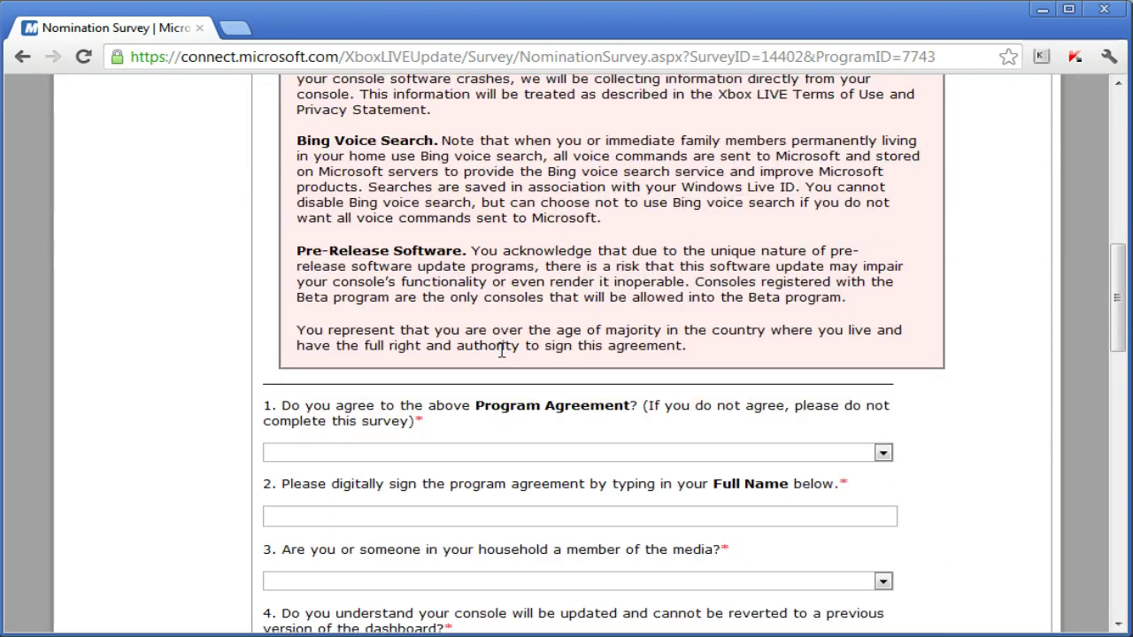
pyautogui.scroll(-1, 501, 381)
# Step: Answer 'Yes, I Agree' to the program agreement and sign with your full name
pyautogui.click(784, 358)
pyautogui.click(770, 391)
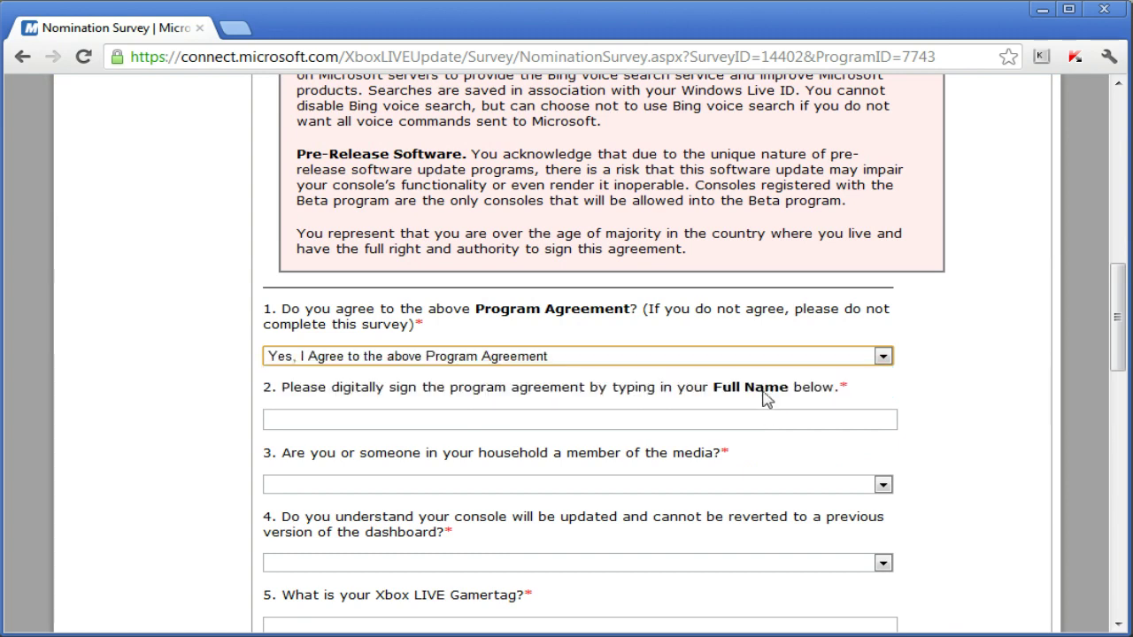
pyautogui.click(765, 416)
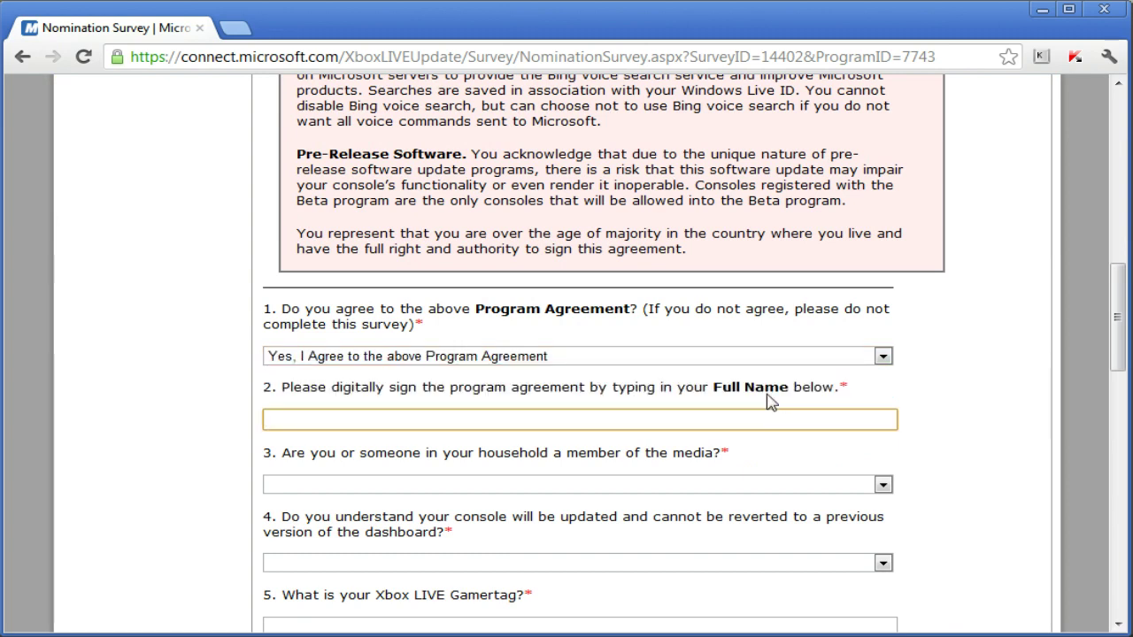
pyautogui.write('Darklin')
pyautogui.write('h')
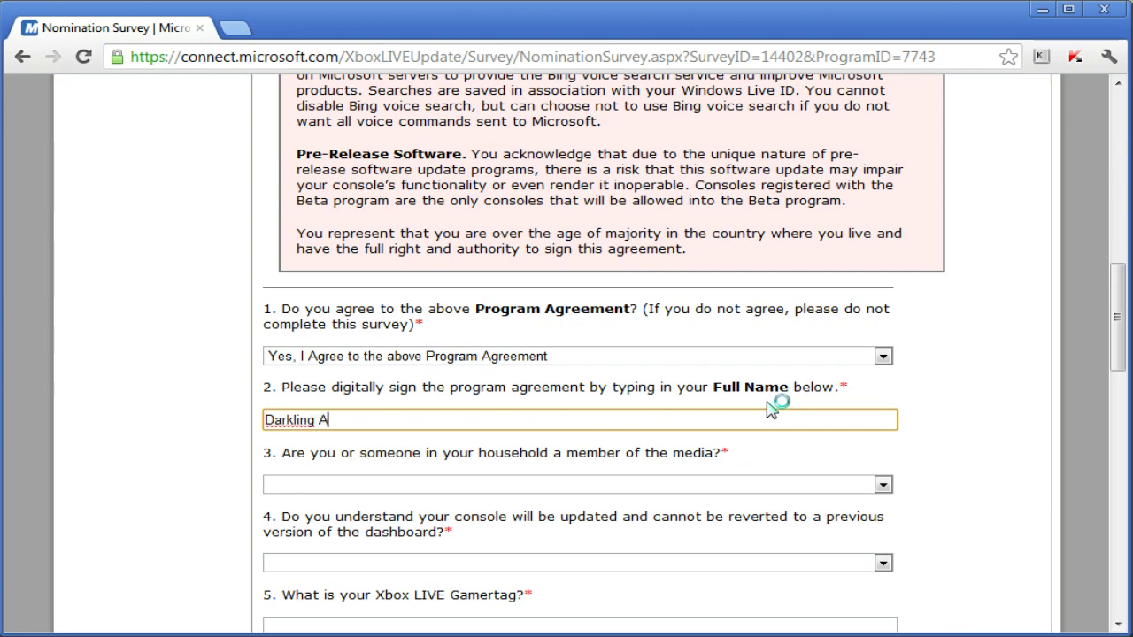
# Step: Answer Yes to media membership, 'Yes, I understand' to no-revert, and enter the gamertag
pyautogui.click(779, 485)
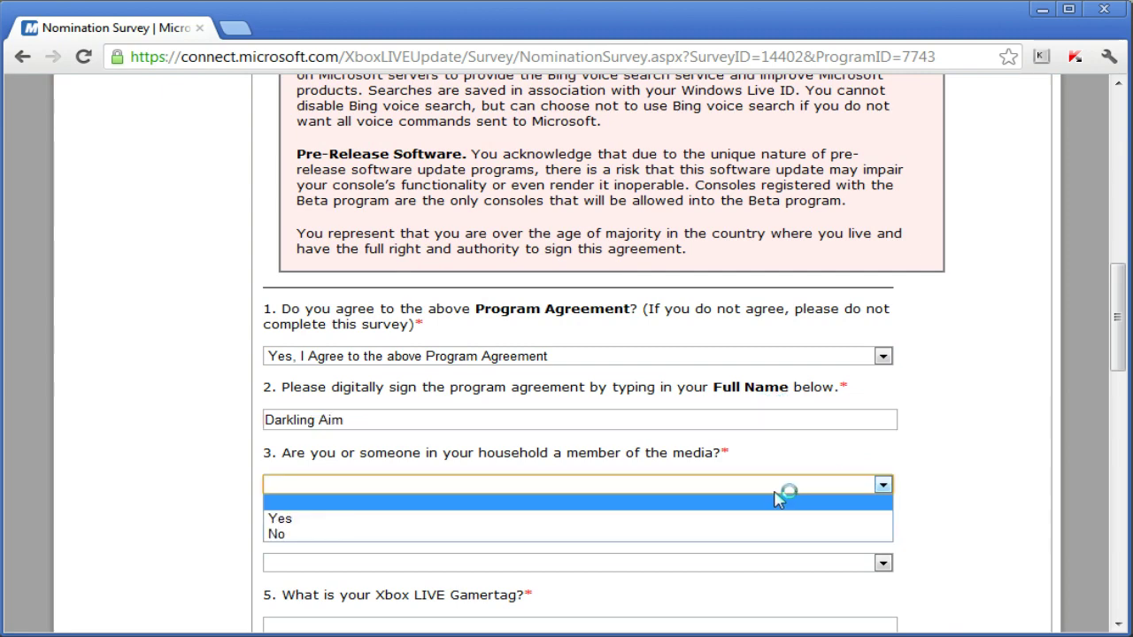
pyautogui.click(699, 516)
pyautogui.scroll(-2, 699, 536)
pyautogui.click(731, 370)
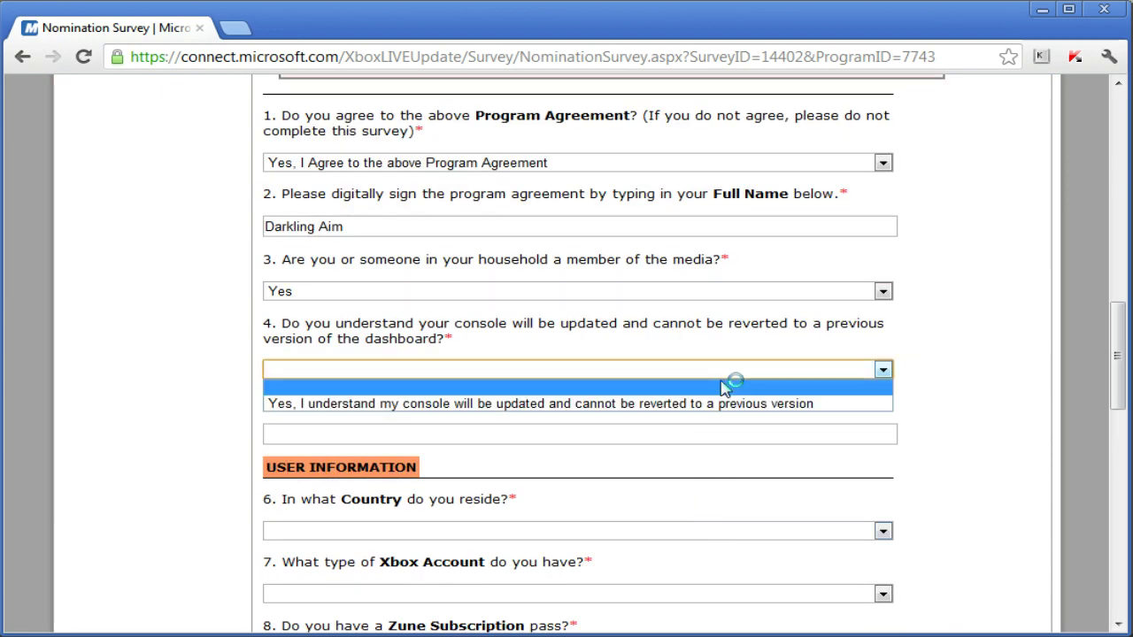
pyautogui.click(704, 406)
pyautogui.click(718, 436)
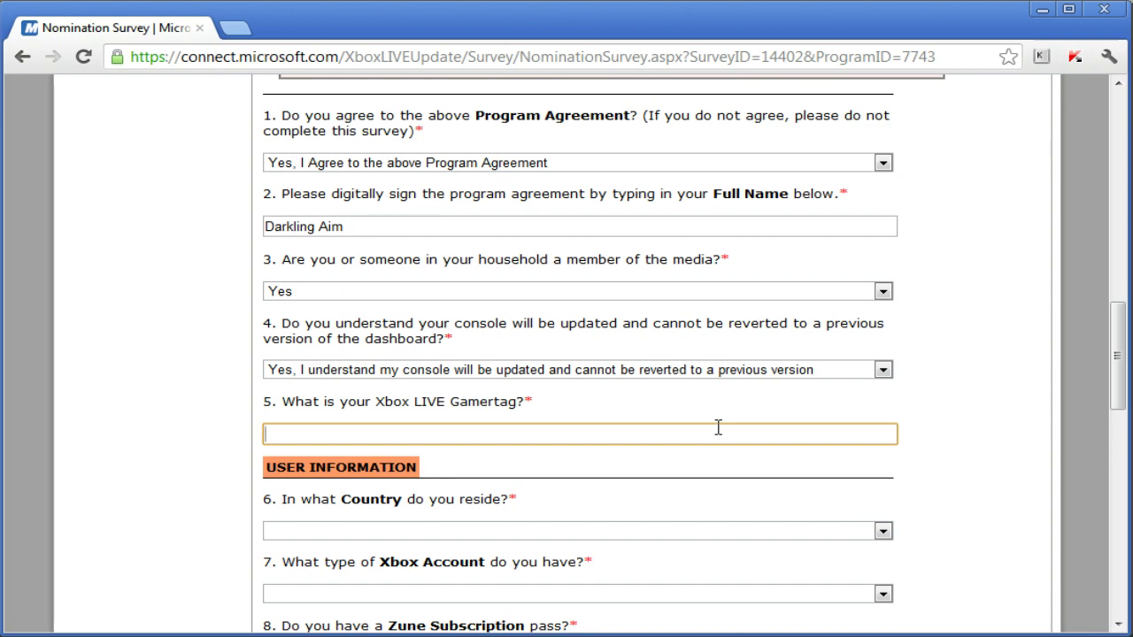
pyautogui.write('xMastahShawnyx')
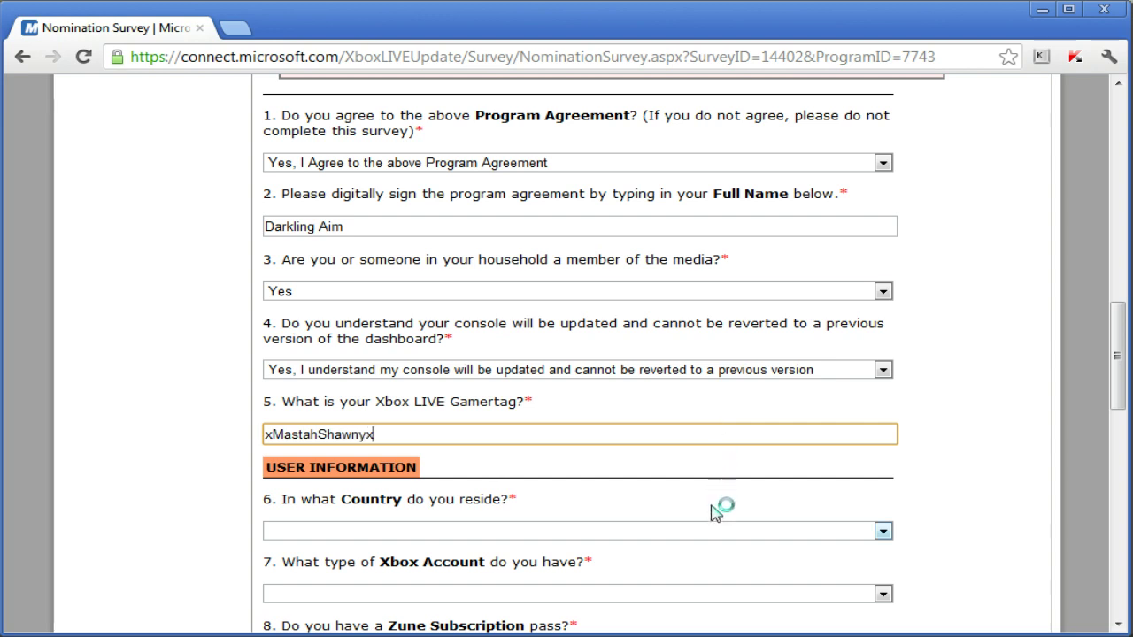
# Step: Set country to Canada, account type to I don't know, Zune Subscription to No, and focus the ISP field
pyautogui.click(726, 531)
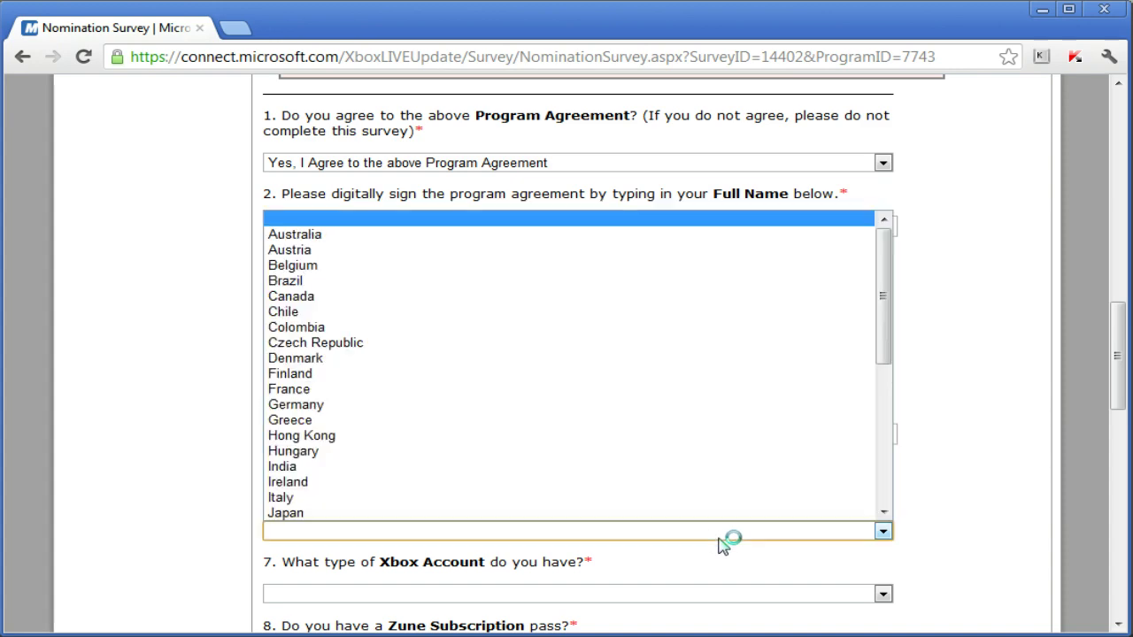
pyautogui.scroll(-5, 478, 336)
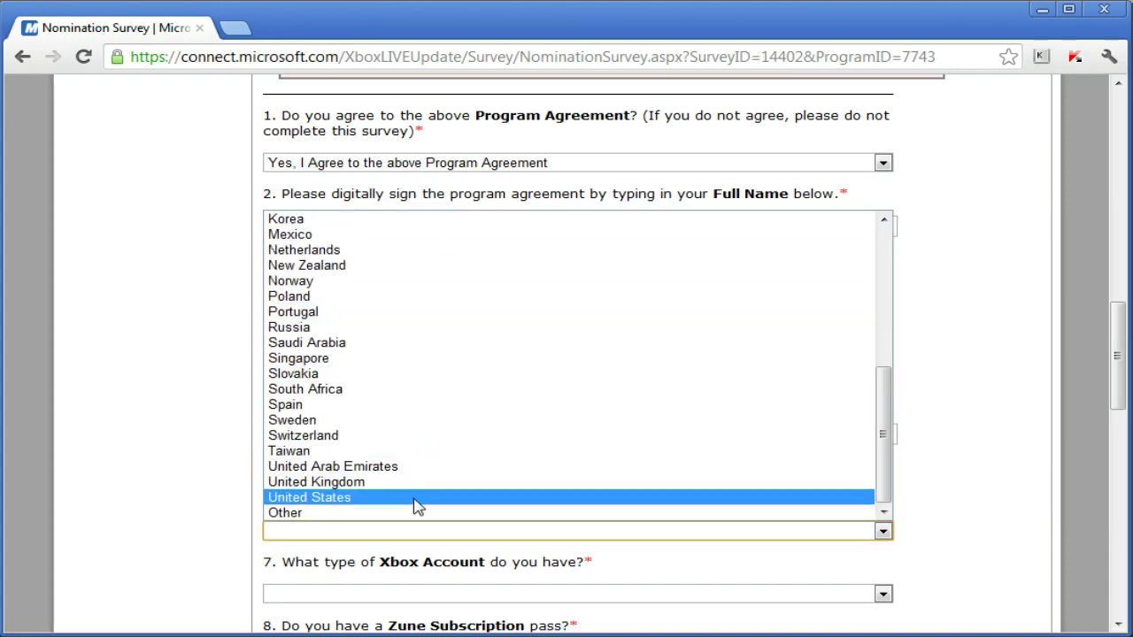
pyautogui.scroll(5, 380, 318)
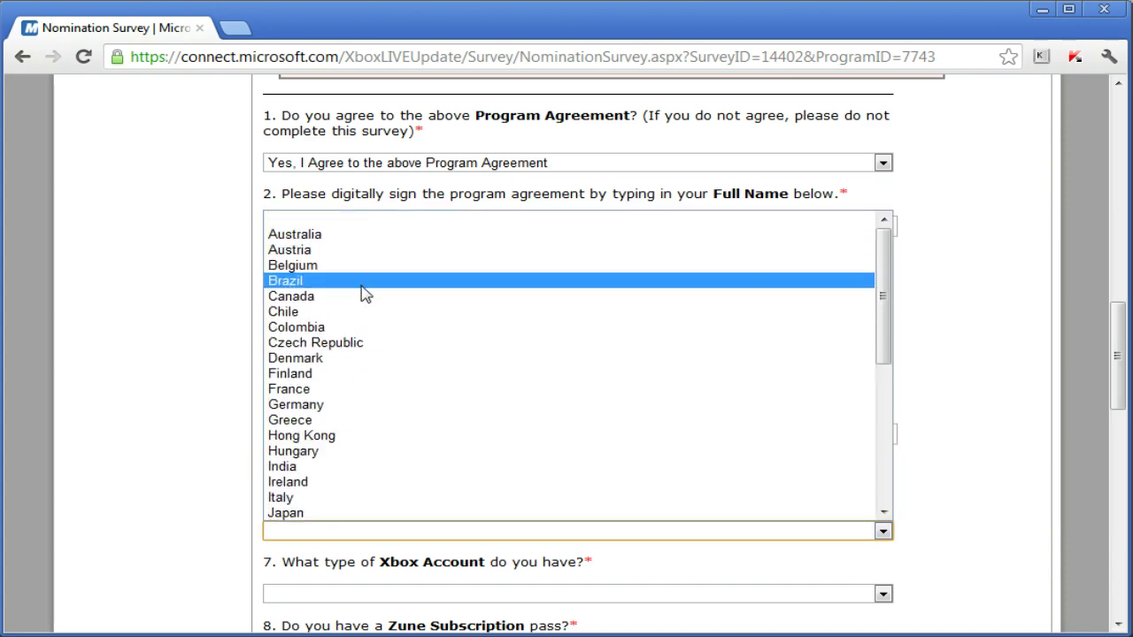
pyautogui.click(359, 299)
pyautogui.scroll(-1, 538, 522)
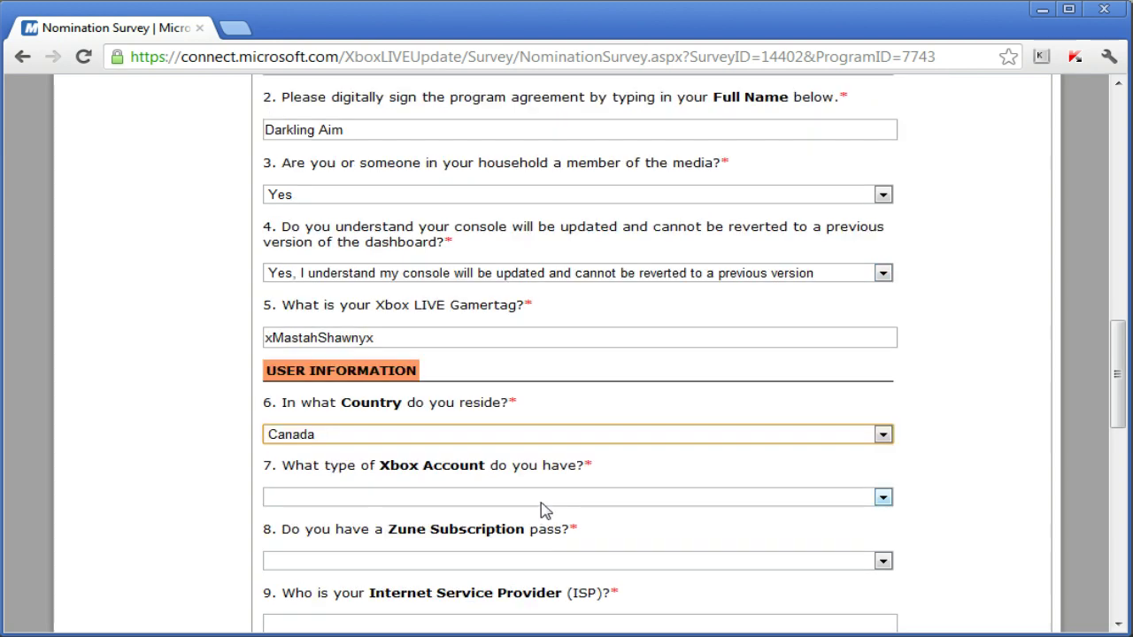
pyautogui.click(543, 498)
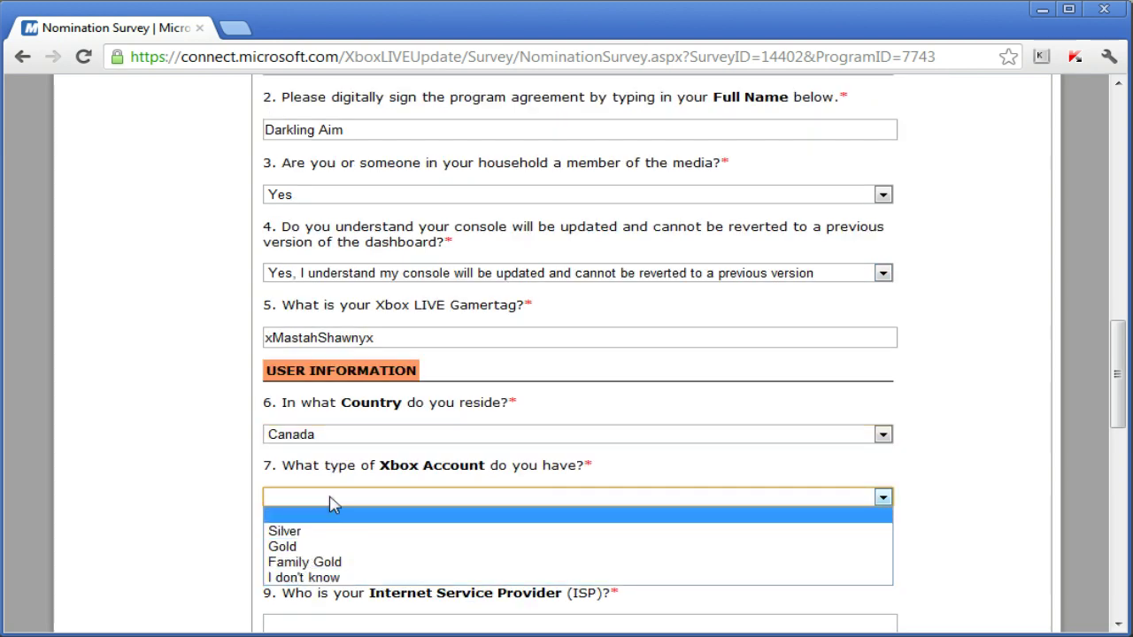
pyautogui.click(332, 577)
pyautogui.scroll(-1, 721, 488)
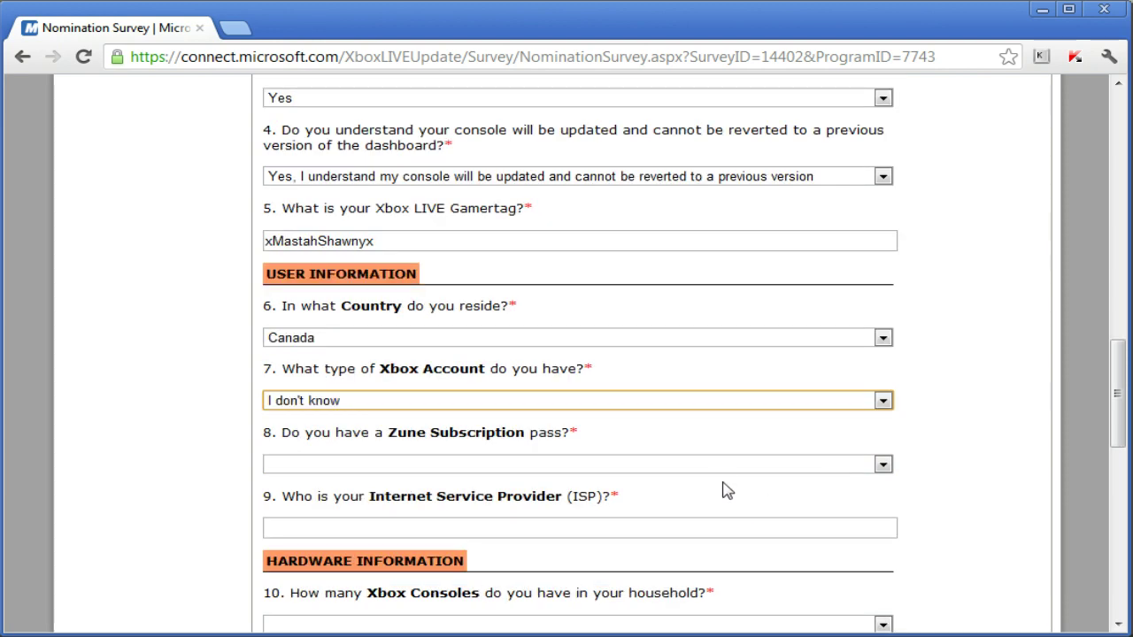
pyautogui.click(715, 464)
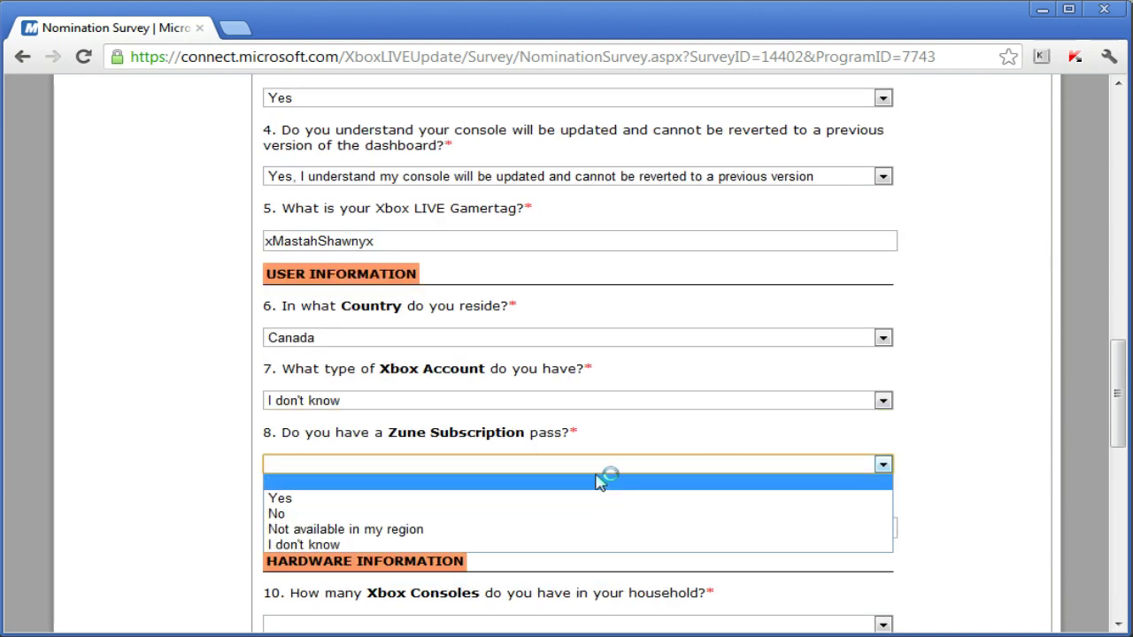
pyautogui.click(566, 521)
pyautogui.scroll(-4, 566, 522)
pyautogui.scroll(2, 572, 453)
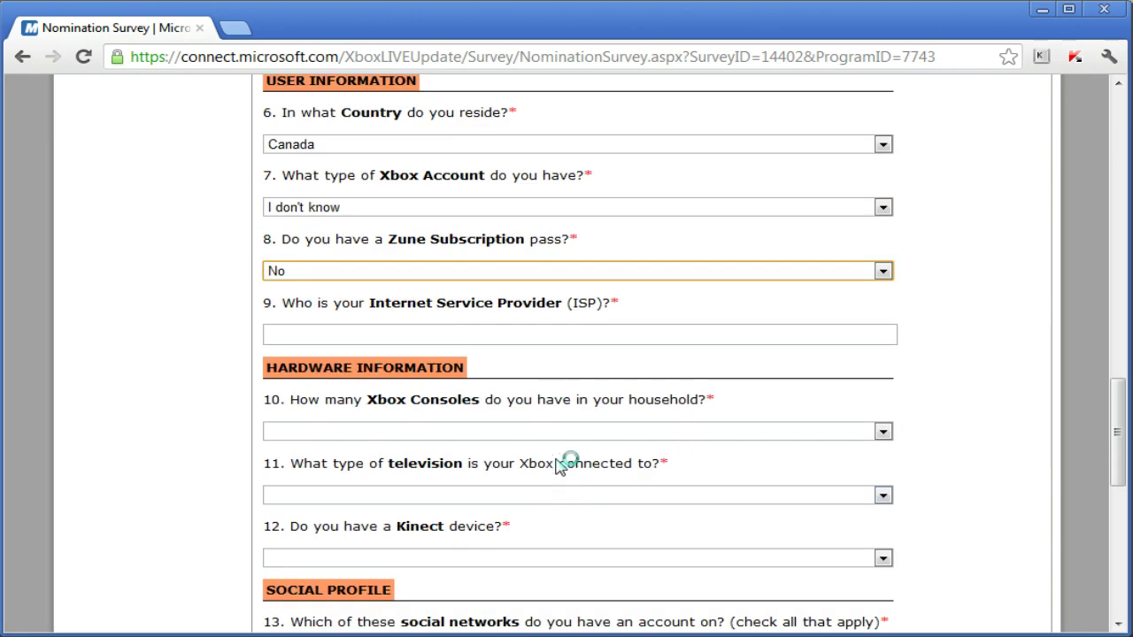
pyautogui.click(580, 344)
pyautogui.write('Rogers')
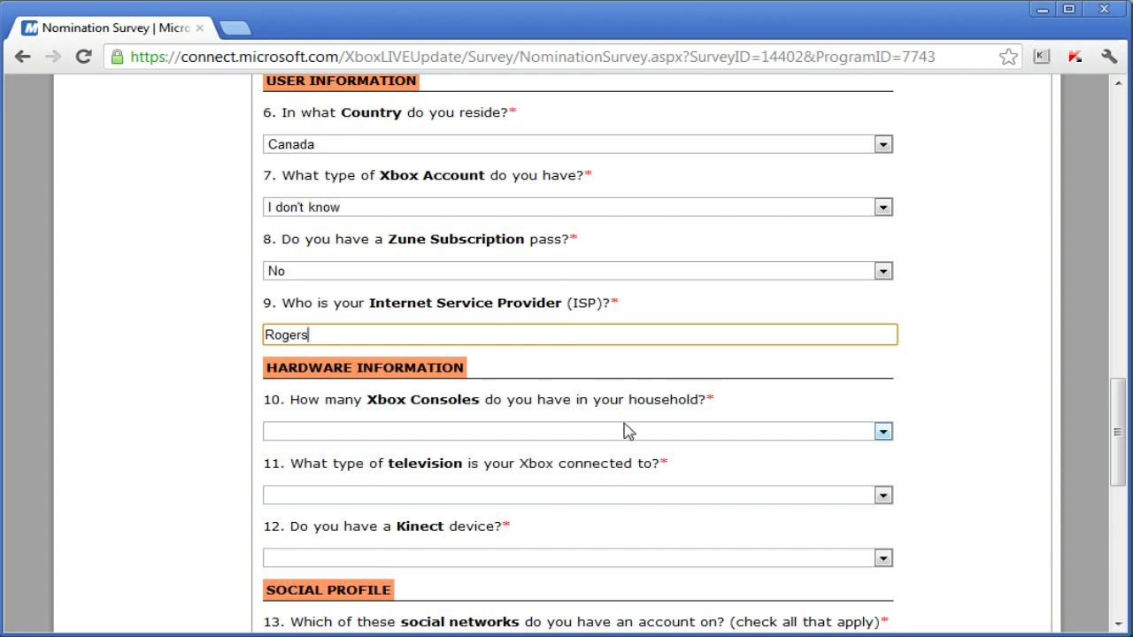
# Step: Answer Two (2) consoles, High Definition television, and No Kinect
pyautogui.click(630, 433)
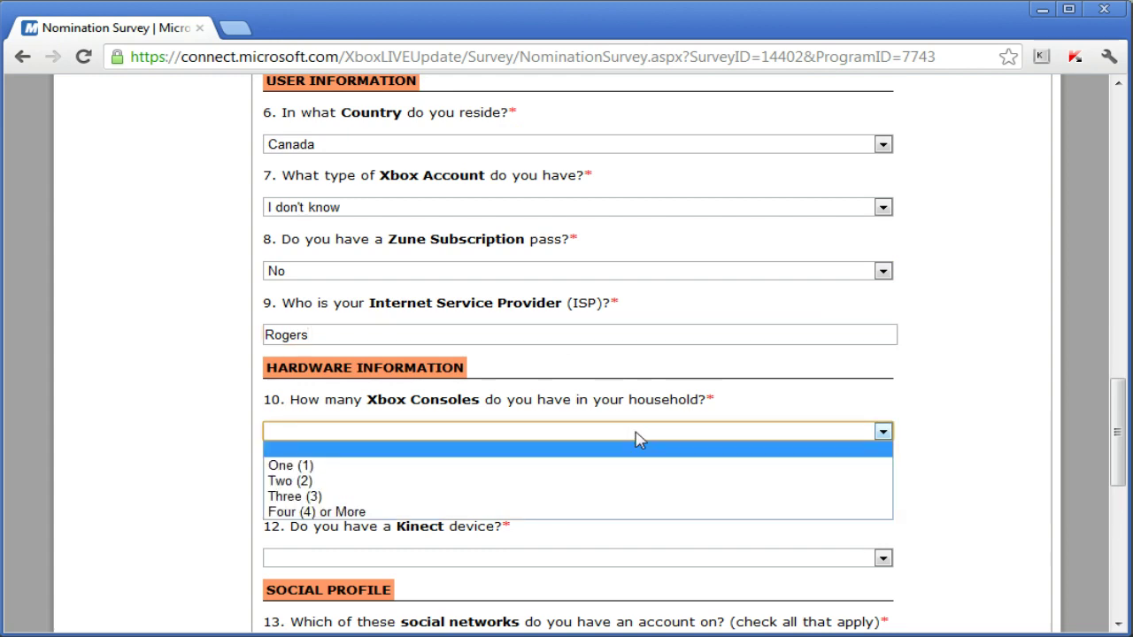
pyautogui.click(608, 480)
pyautogui.click(608, 496)
pyautogui.scroll(-1, 567, 451)
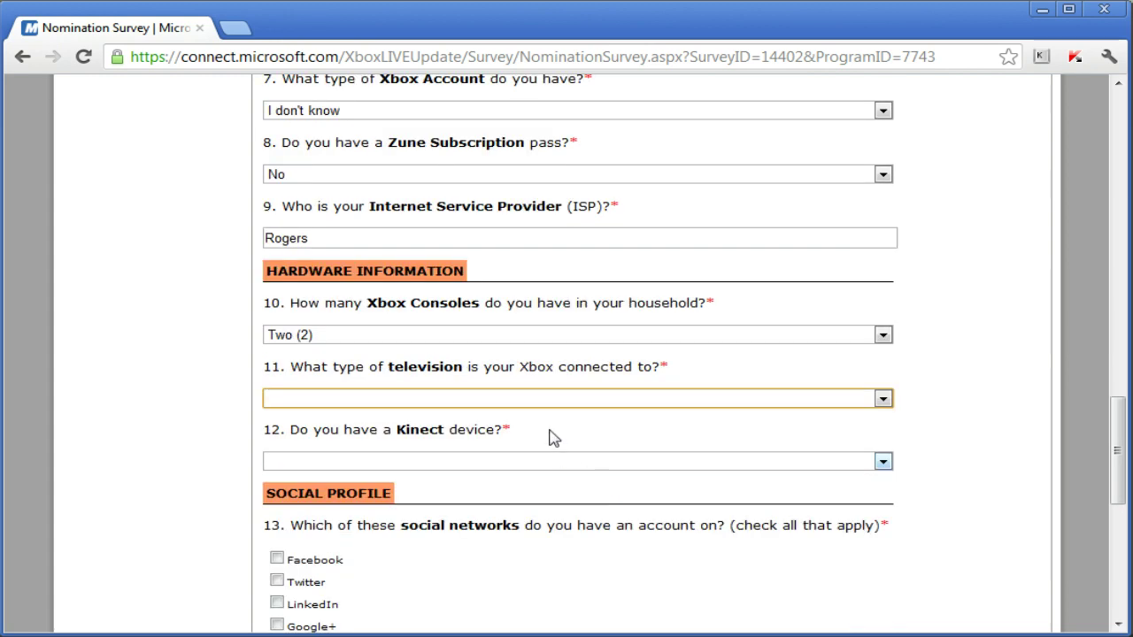
pyautogui.click(551, 403)
pyautogui.click(498, 453)
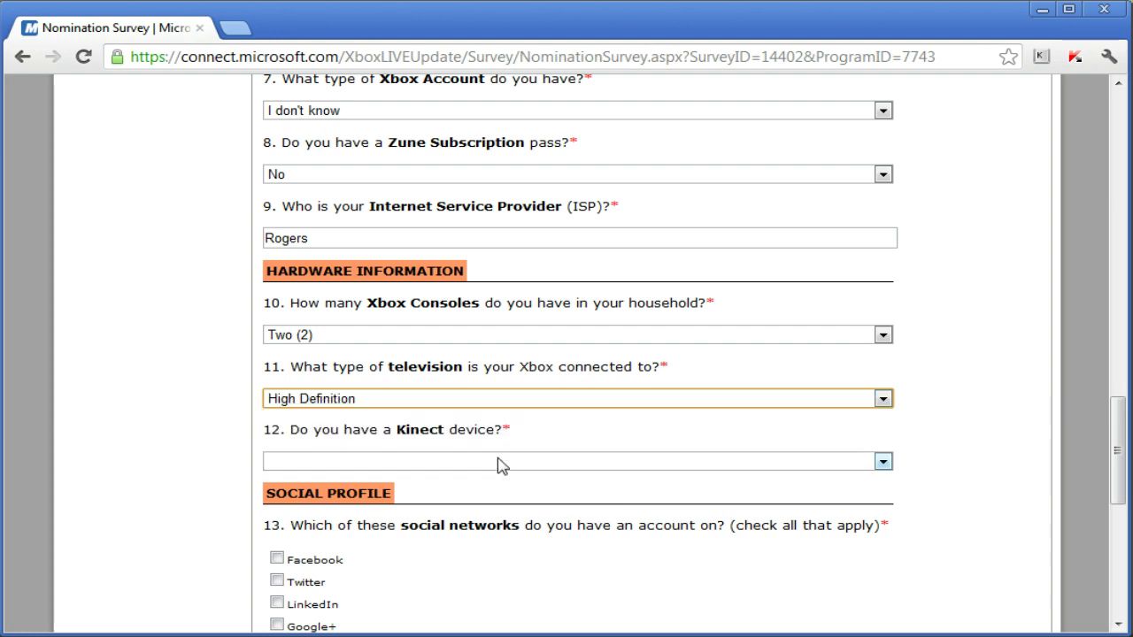
pyautogui.click(501, 462)
pyautogui.click(519, 420)
pyautogui.click(521, 455)
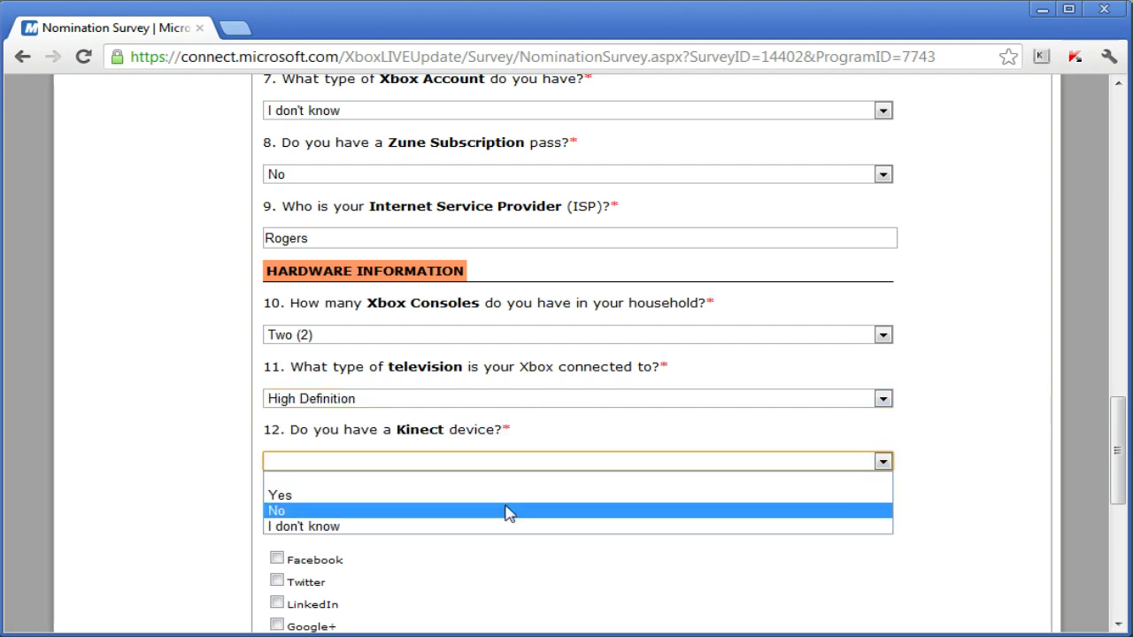
pyautogui.click(506, 511)
pyautogui.scroll(-2, 505, 511)
# Step: Check Facebook, Twitter and Google+, choose Post on social network, and set weekly gaming to 7+ hours
pyautogui.click(312, 367)
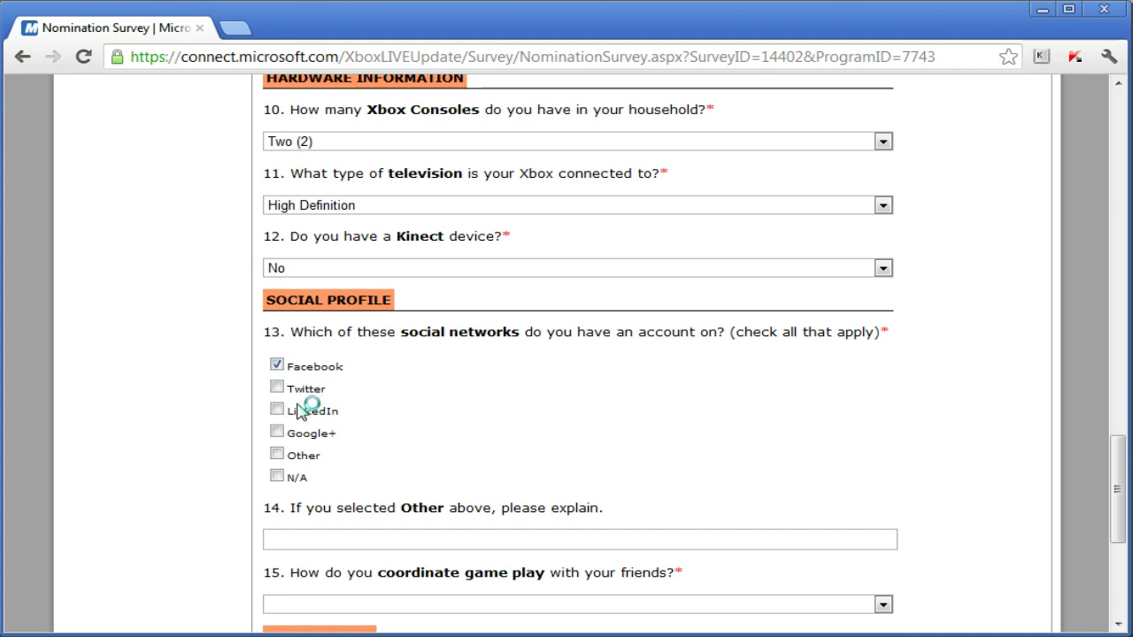
pyautogui.click(306, 389)
pyautogui.click(318, 435)
pyautogui.scroll(-2, 359, 513)
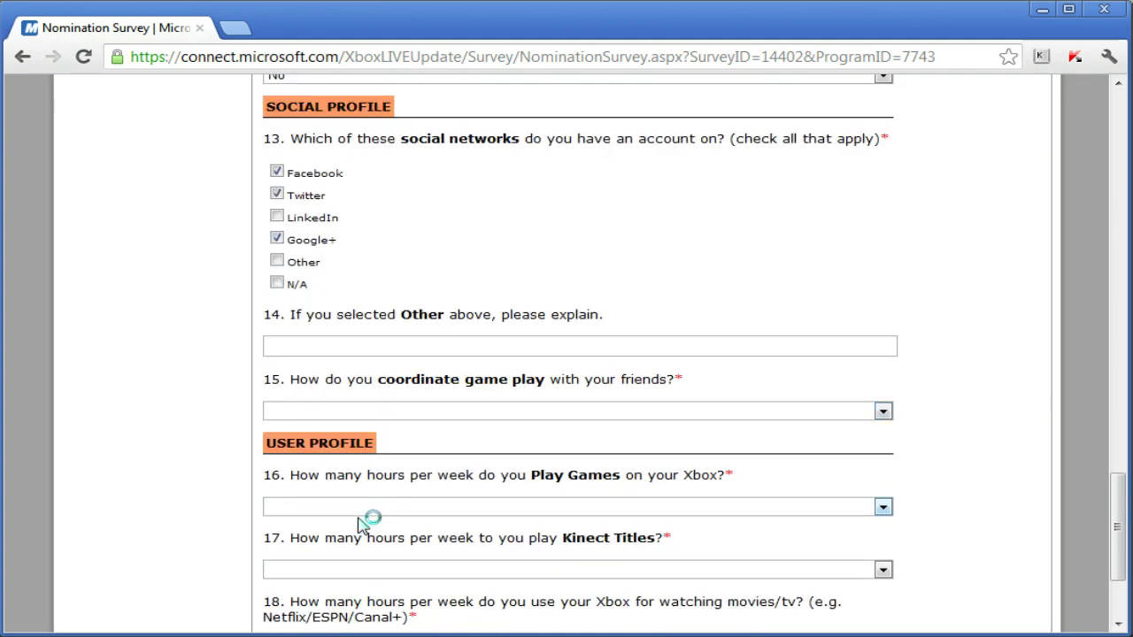
pyautogui.click(443, 411)
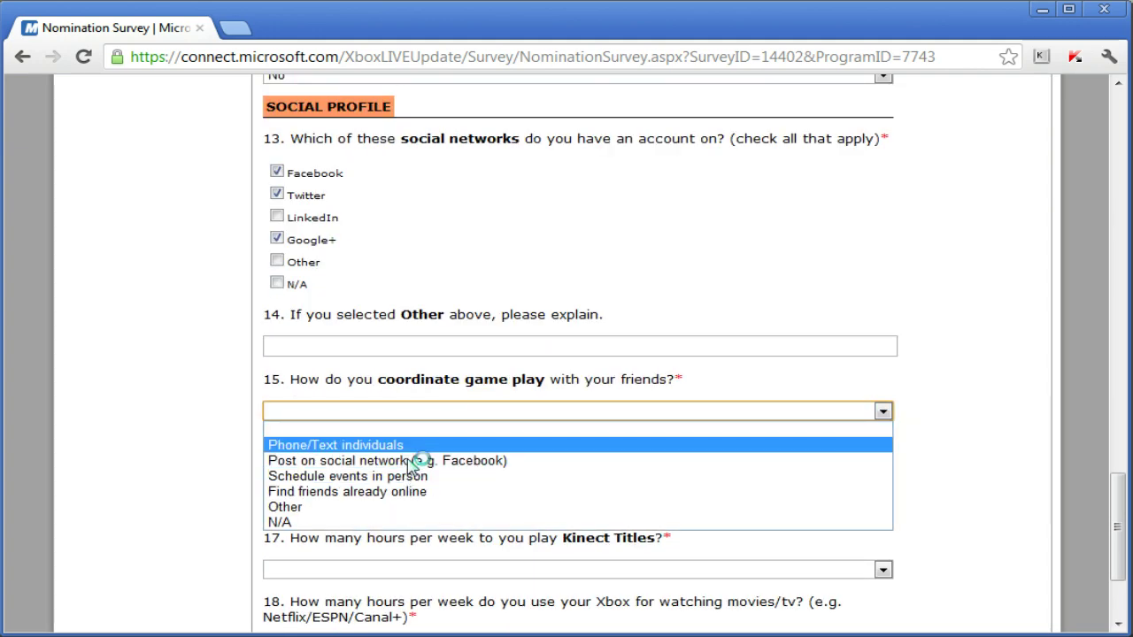
pyautogui.click(425, 463)
pyautogui.scroll(-1, 451, 478)
pyautogui.click(505, 412)
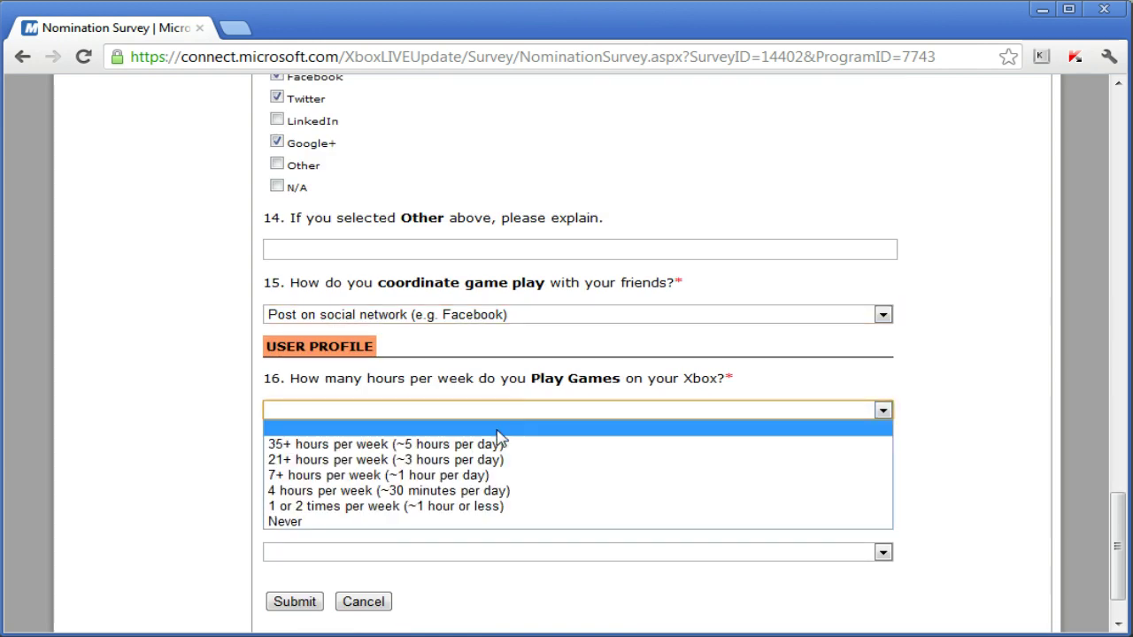
pyautogui.click(466, 476)
# Step: Set Kinect titles and movies/TV to 1 or 2 times weekly, then submit the survey
pyautogui.scroll(-2, 659, 498)
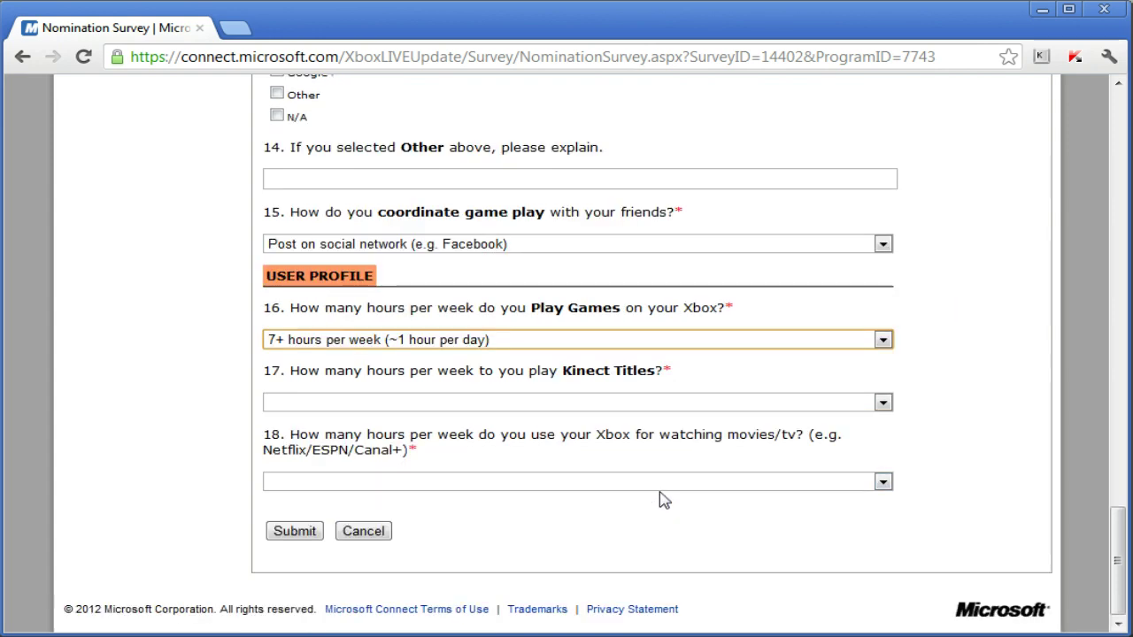
pyautogui.click(688, 405)
pyautogui.click(650, 511)
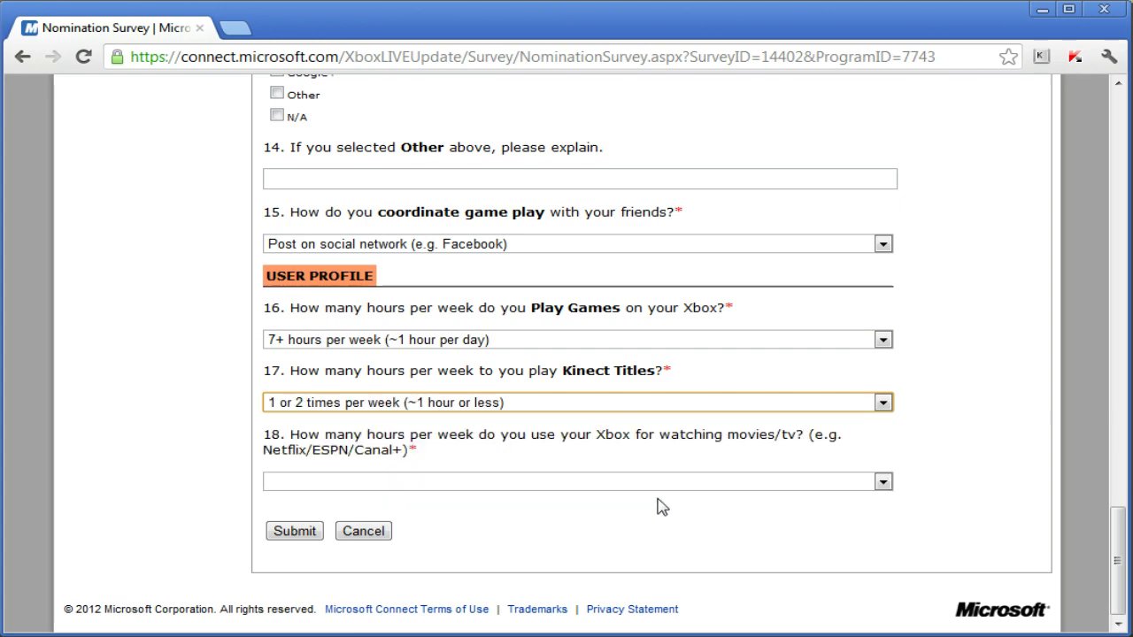
pyautogui.click(677, 484)
pyautogui.click(656, 578)
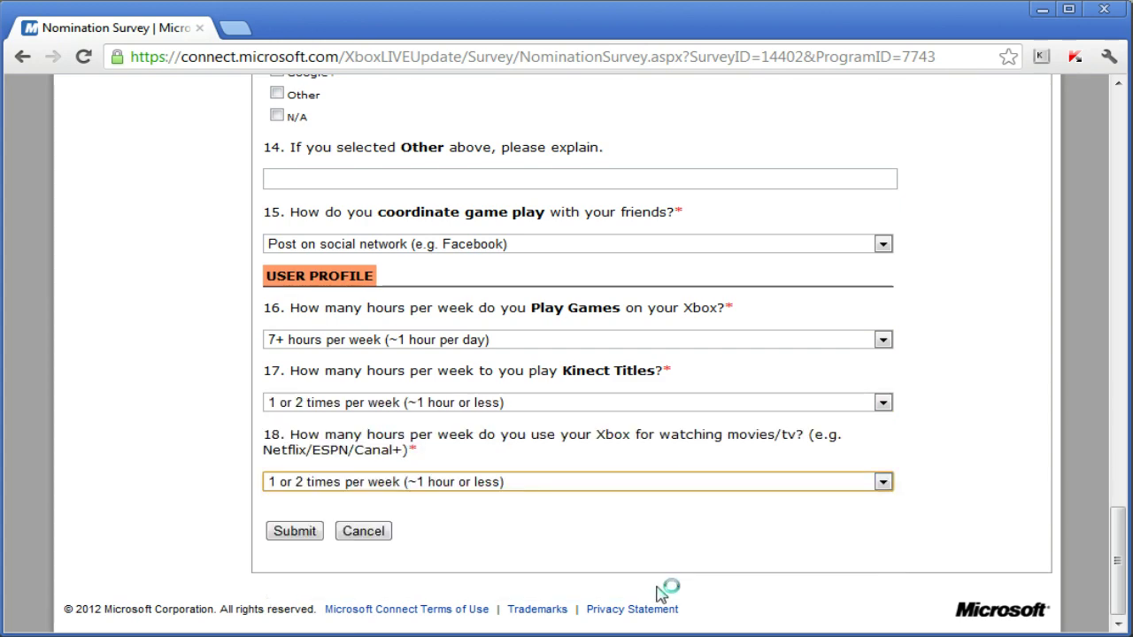
pyautogui.click(322, 531)
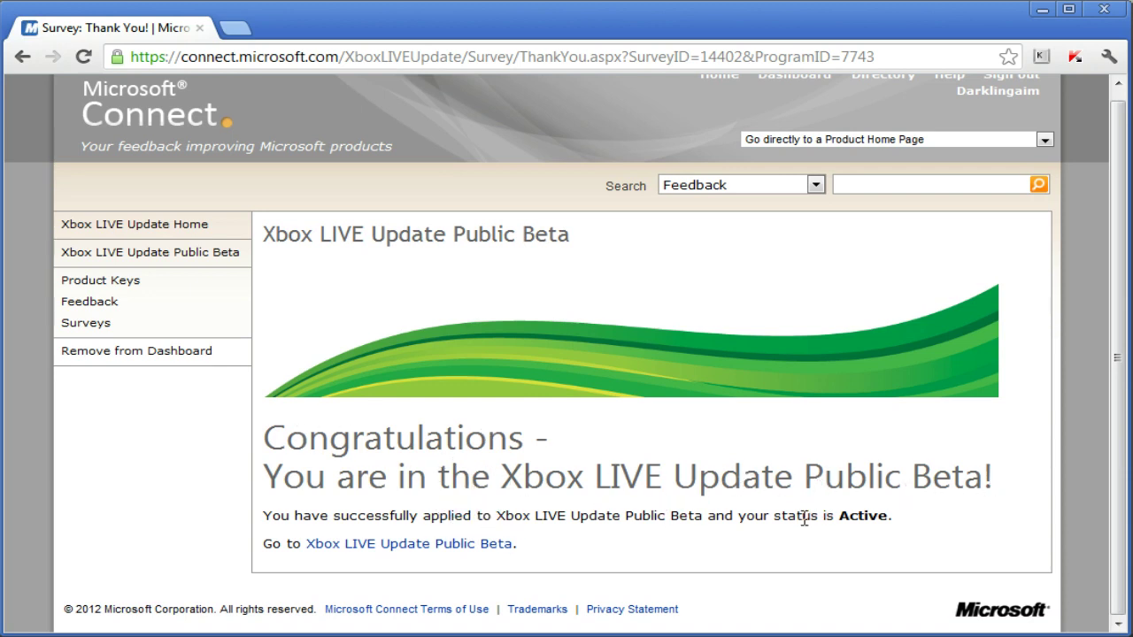
# Step: Go to the Xbox LIVE Update Public Beta page and open the enrollment instructions in a new tab
pyautogui.click(403, 545)
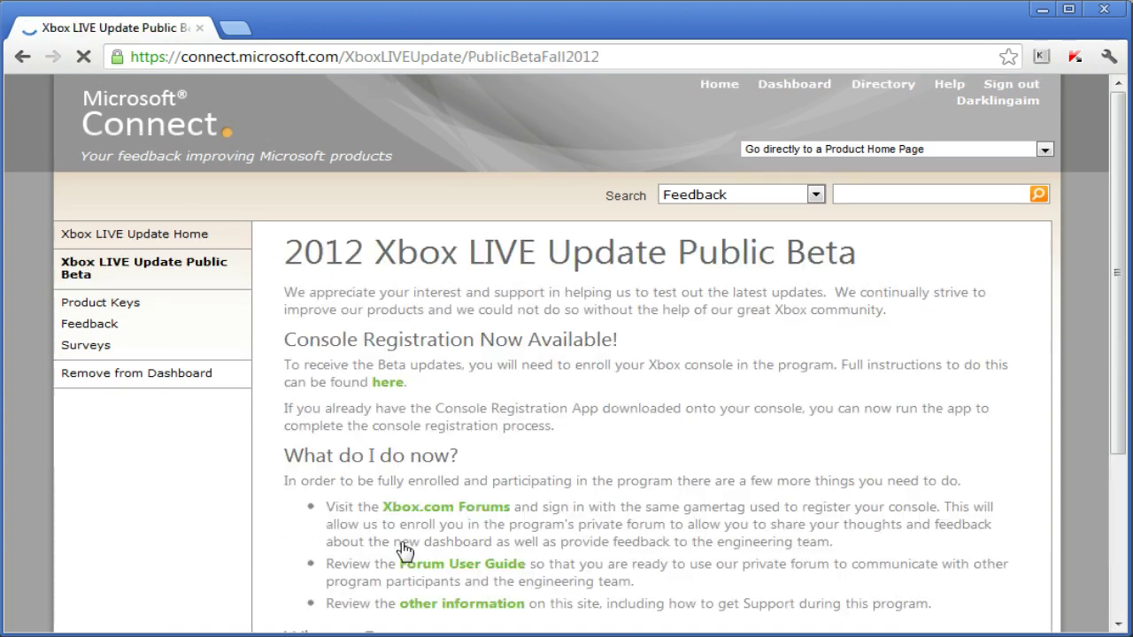
pyautogui.scroll(-2, 409, 387)
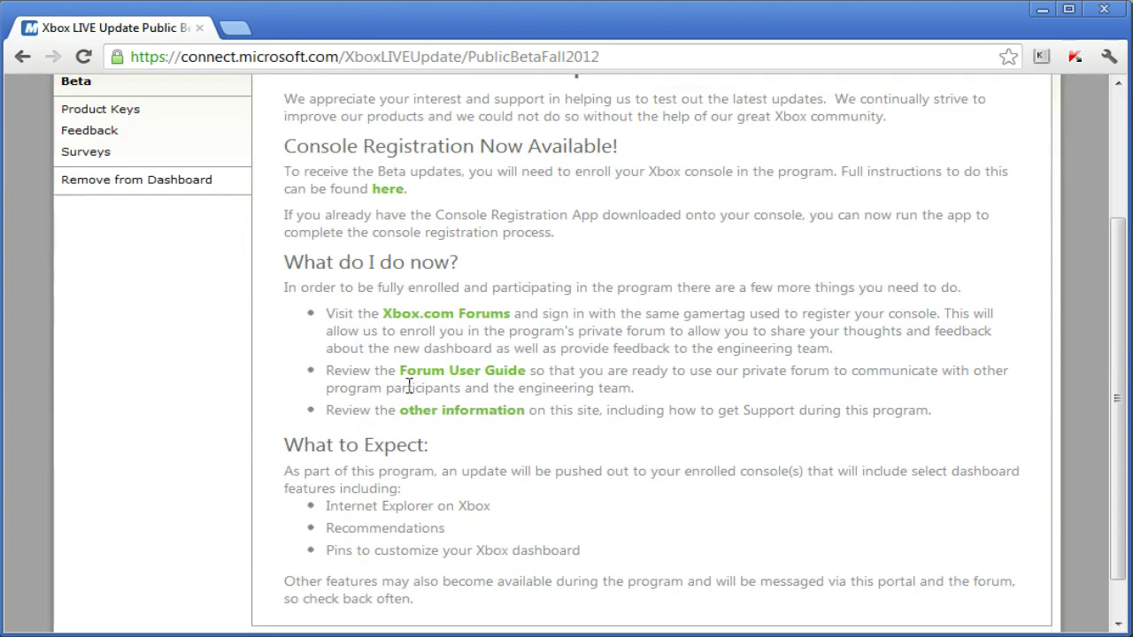
pyautogui.scroll(-1, 409, 386)
pyautogui.scroll(3, 384, 417)
pyautogui.click(386, 329)
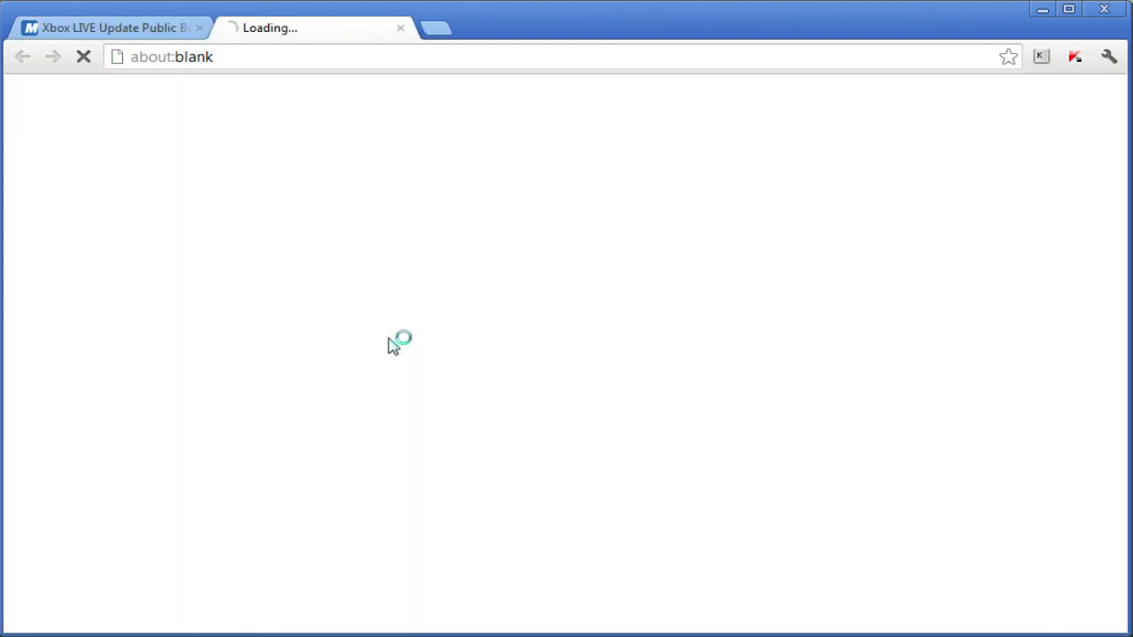
# Step: Read through the How To: Enroll Your Console guide
pyautogui.scroll(-2, 456, 389)
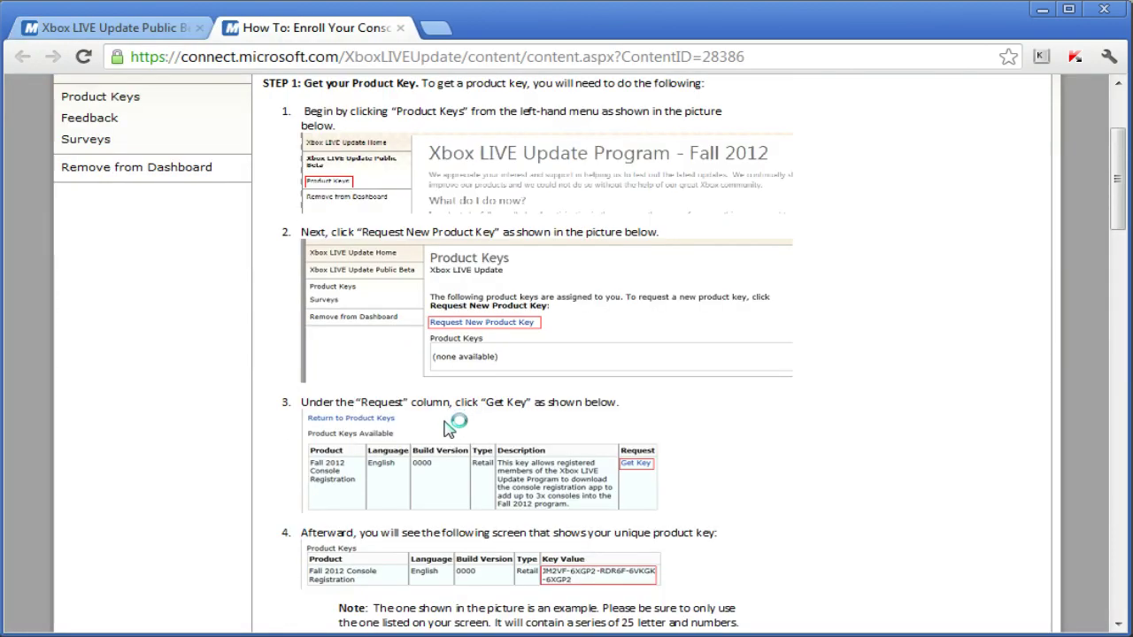
pyautogui.scroll(-4, 447, 428)
pyautogui.scroll(-7, 514, 463)
pyautogui.scroll(-1, 536, 465)
pyautogui.scroll(-4, 653, 481)
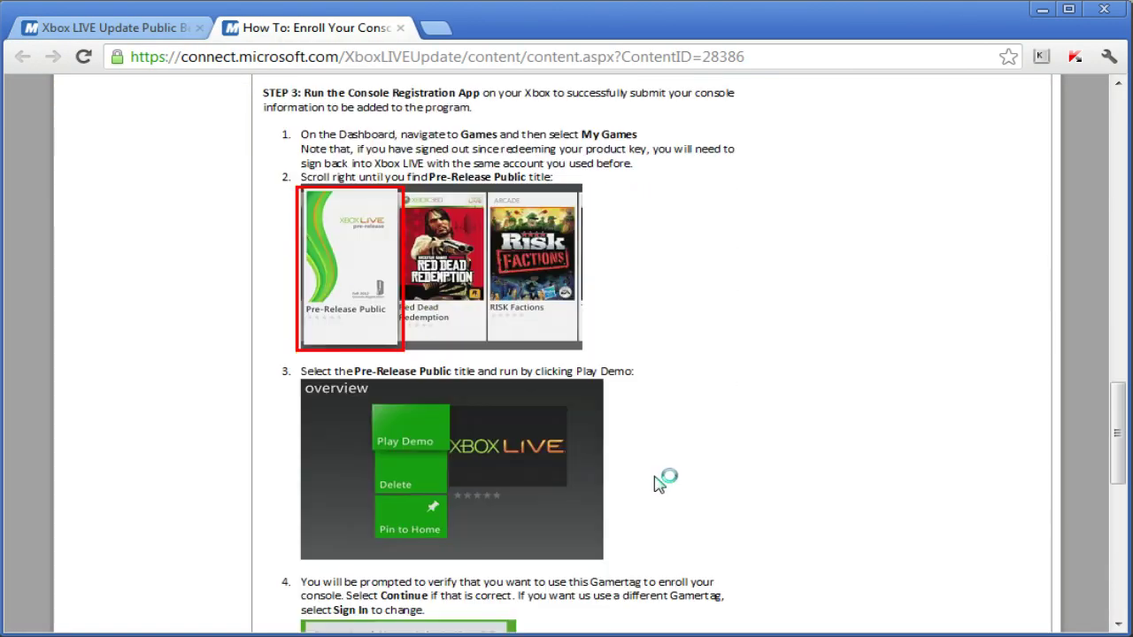
pyautogui.scroll(-4, 657, 483)
pyautogui.scroll(12, 662, 485)
pyautogui.scroll(10, 678, 425)
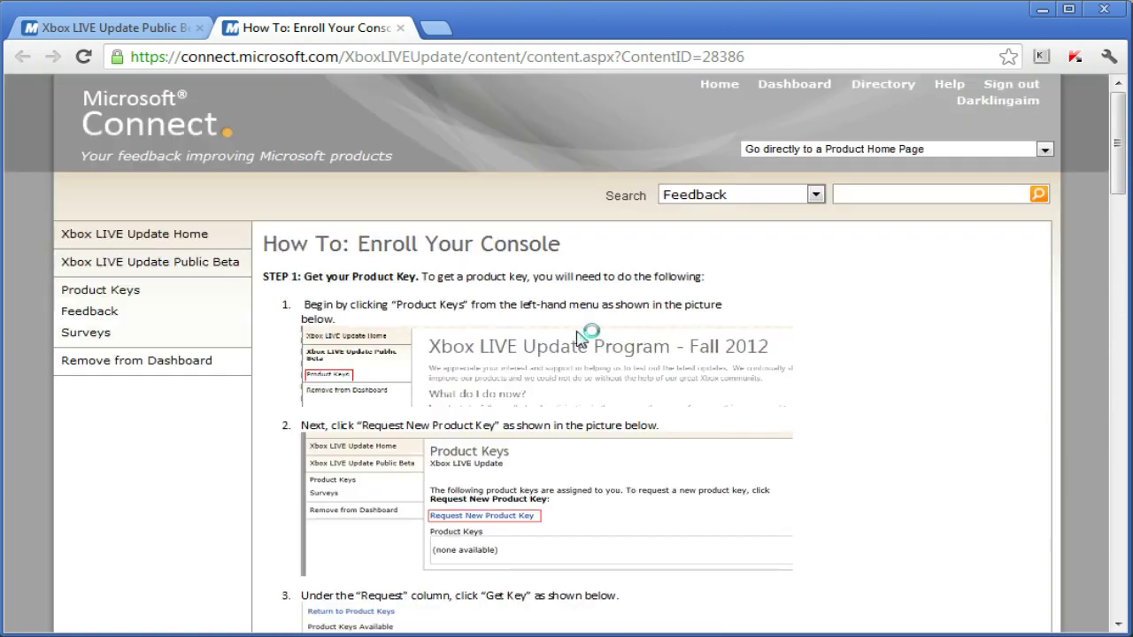
pyautogui.click(436, 32)
# Step: Load xbox.com/beta, sign in, retry the address, and close the page-not-found tab
pyautogui.write('x')
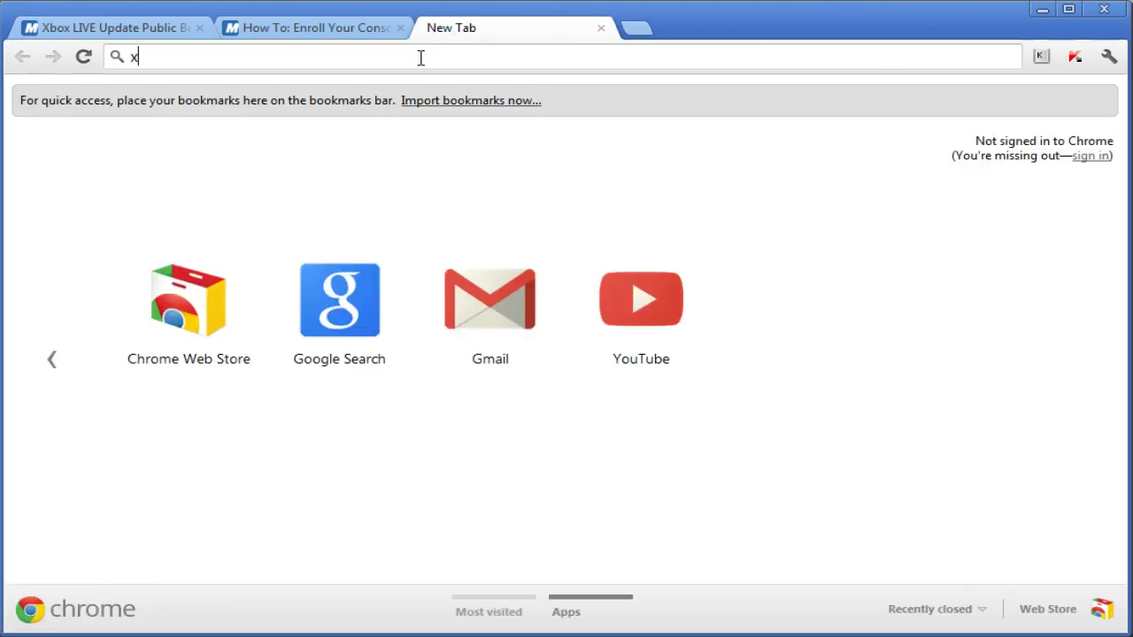
pyautogui.write('box.com/beta')
pyautogui.press('Return')
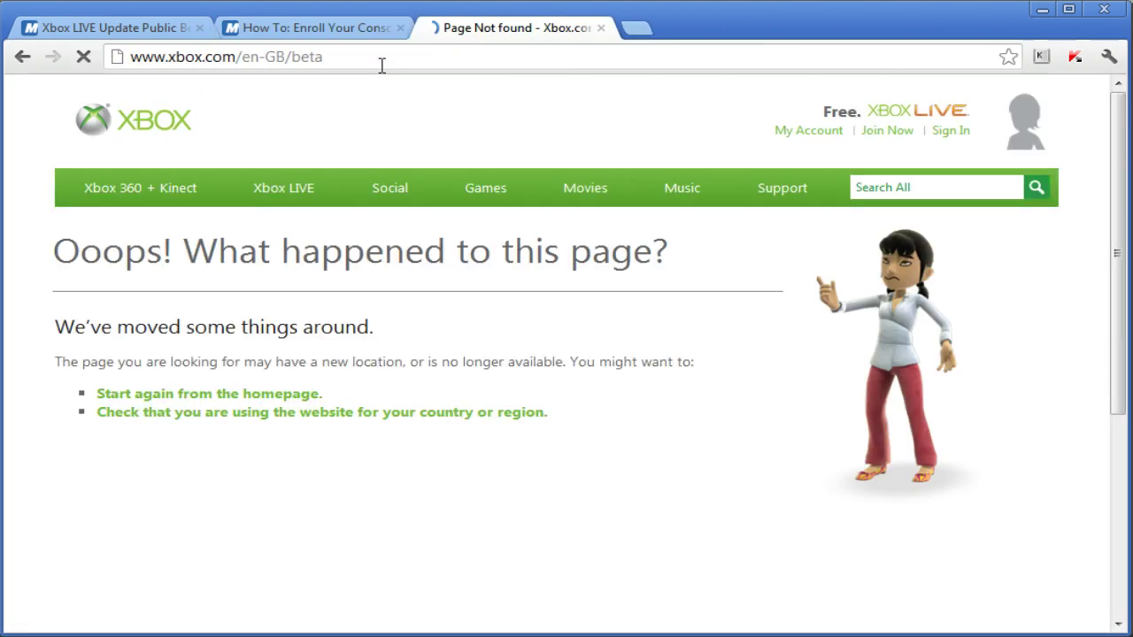
pyautogui.click(956, 133)
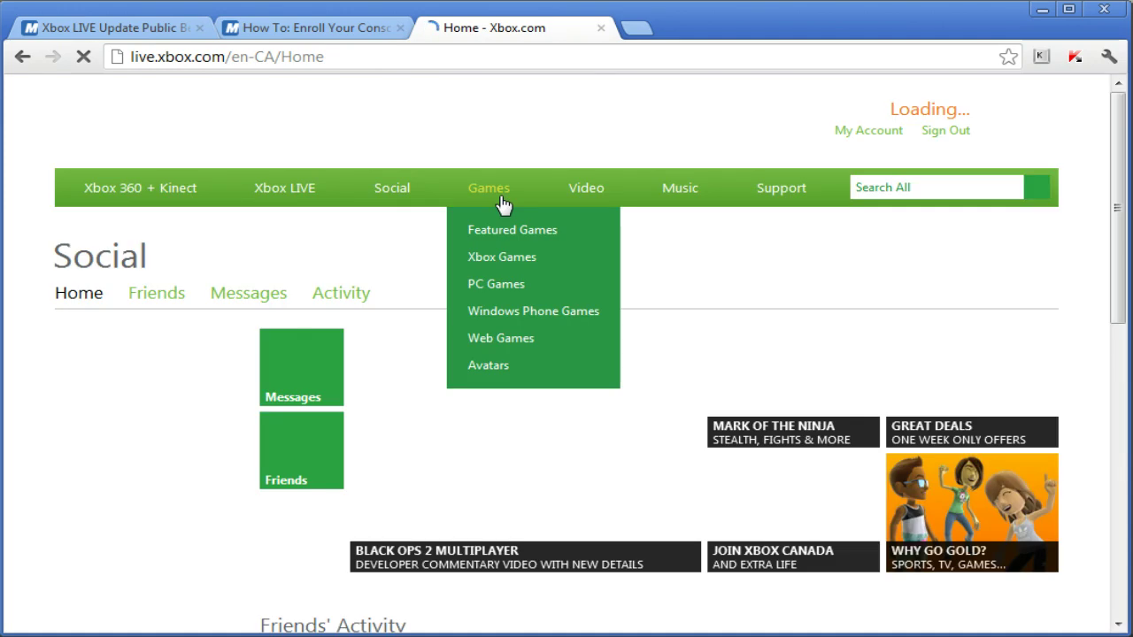
pyautogui.click(435, 56)
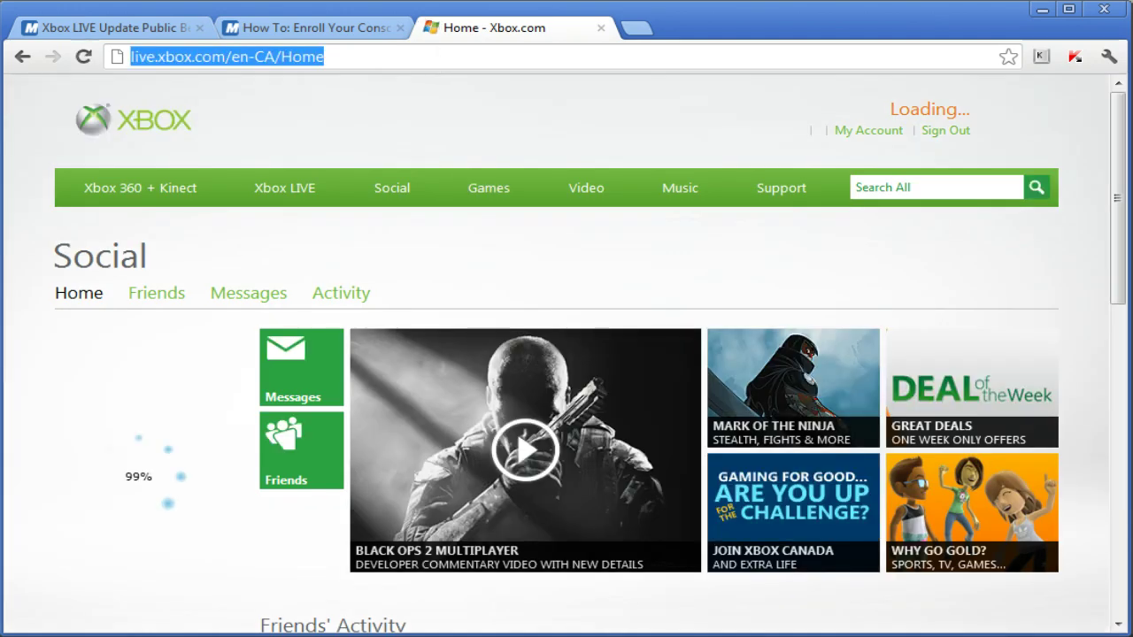
pyautogui.write('xbox.com/beta')
pyautogui.press('Return')
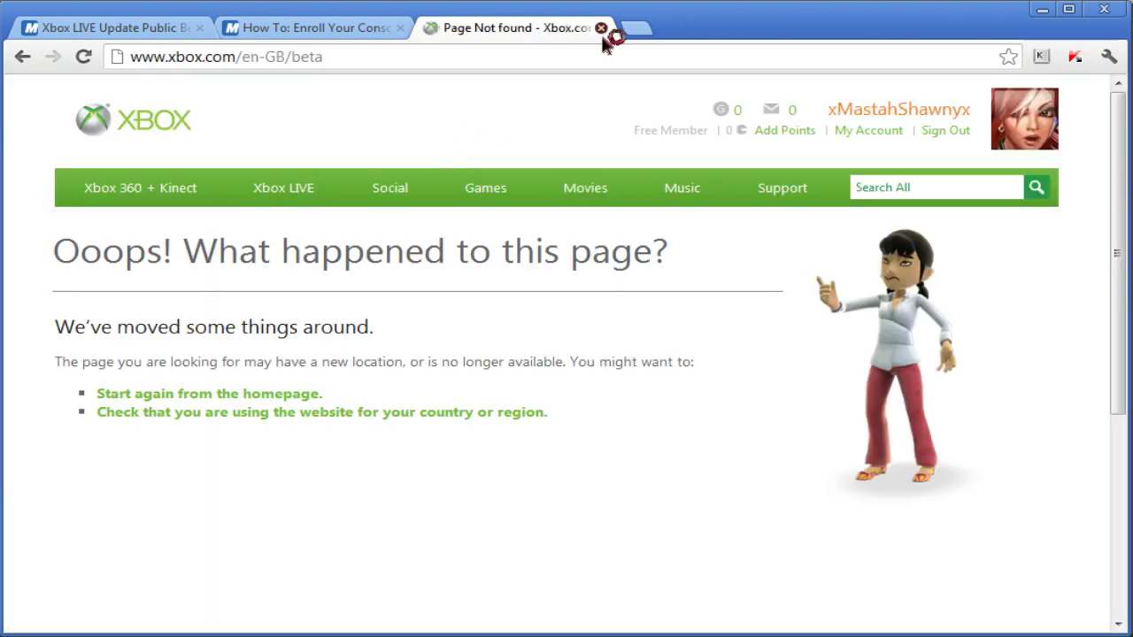
pyautogui.click(602, 28)
# Step: Review the enrollment guide and go to the Microsoft Connect Product Keys page
pyautogui.scroll(-3, 451, 407)
pyautogui.scroll(-4, 449, 418)
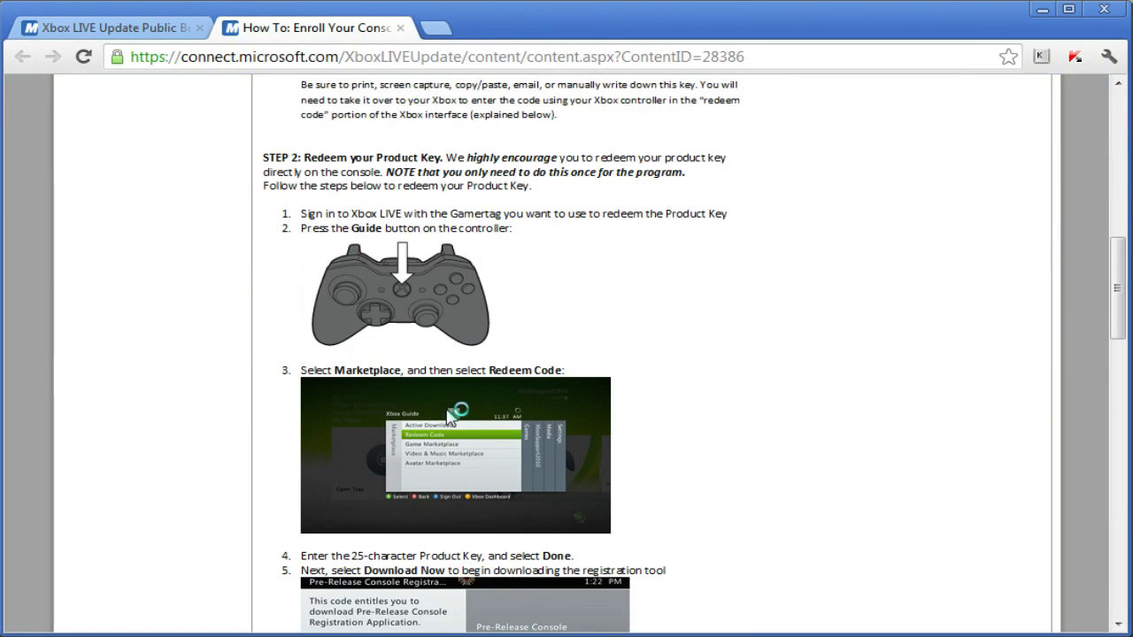
pyautogui.scroll(3, 449, 418)
pyautogui.scroll(2, 449, 408)
pyautogui.scroll(3, 449, 405)
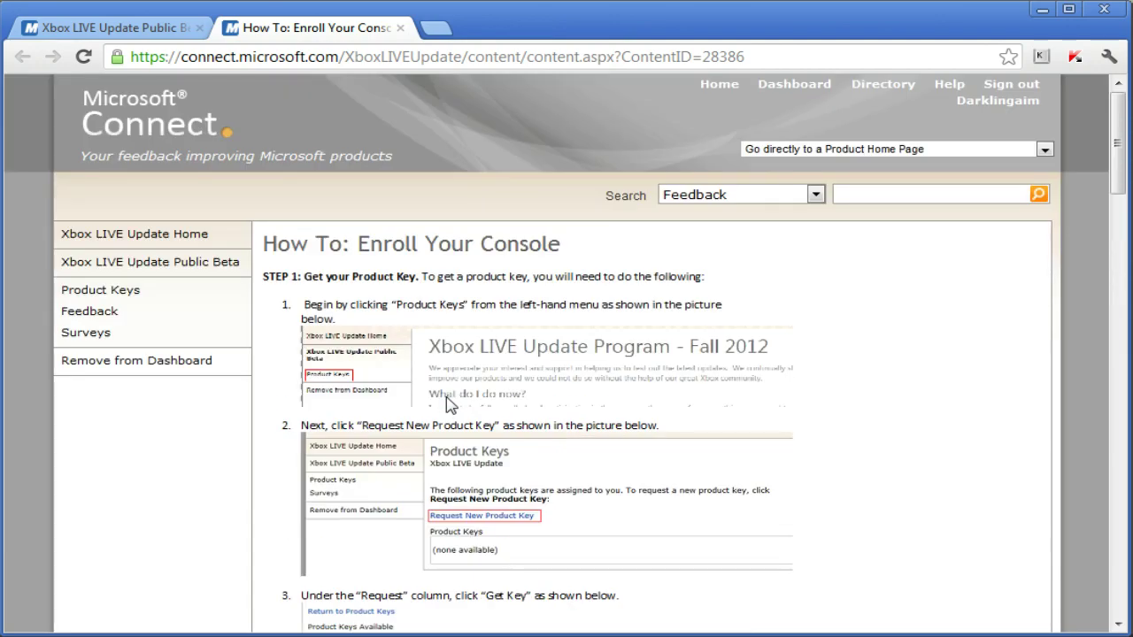
pyautogui.scroll(-1, 443, 396)
pyautogui.scroll(-5, 447, 408)
pyautogui.scroll(-5, 450, 416)
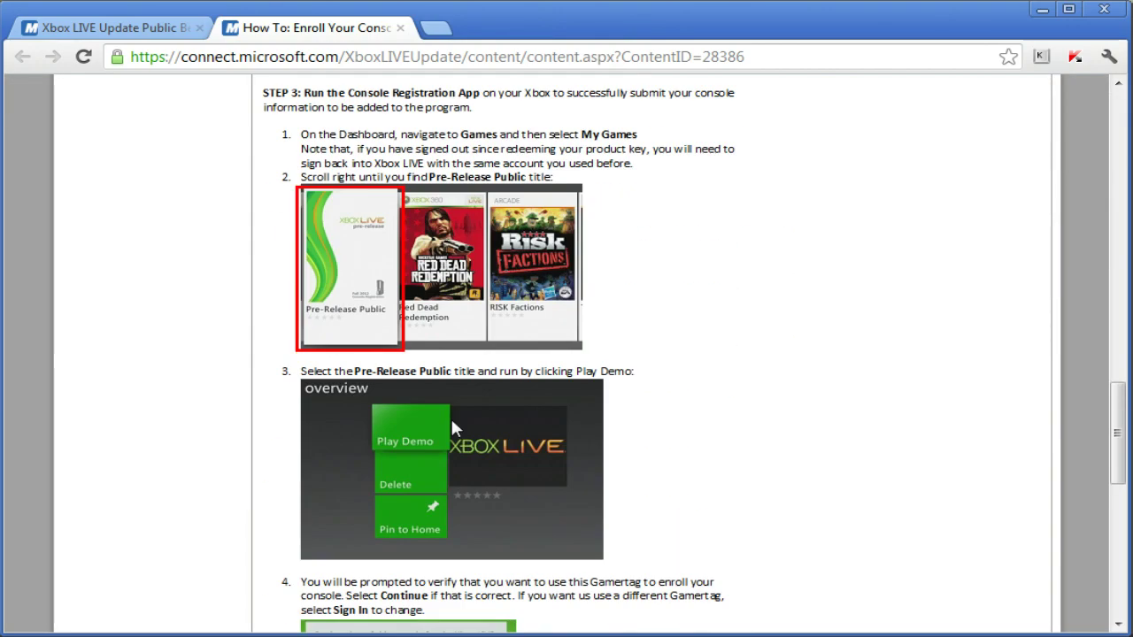
pyautogui.scroll(-5, 454, 429)
pyautogui.scroll(5, 454, 434)
pyautogui.scroll(5, 452, 424)
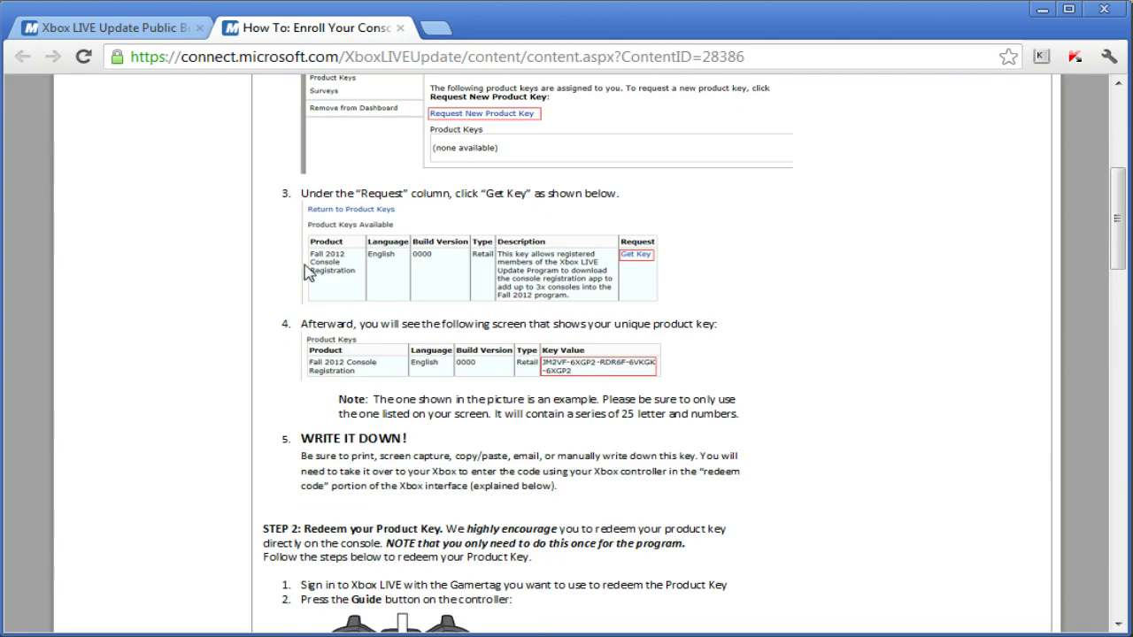
pyautogui.scroll(4, 442, 407)
pyautogui.click(197, 271)
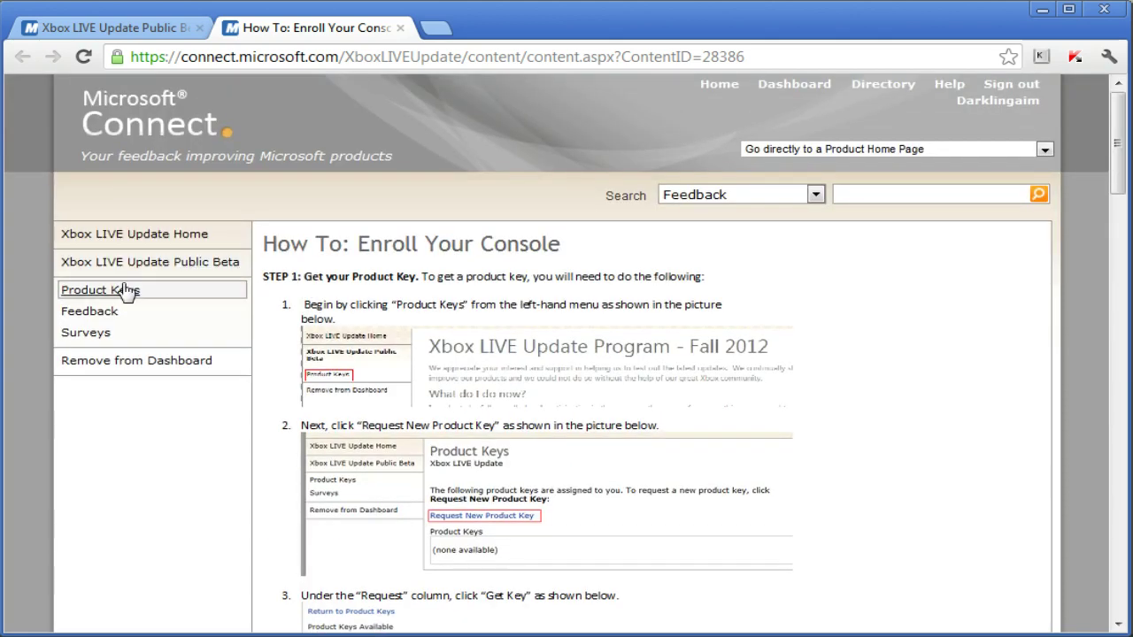
pyautogui.click(127, 291)
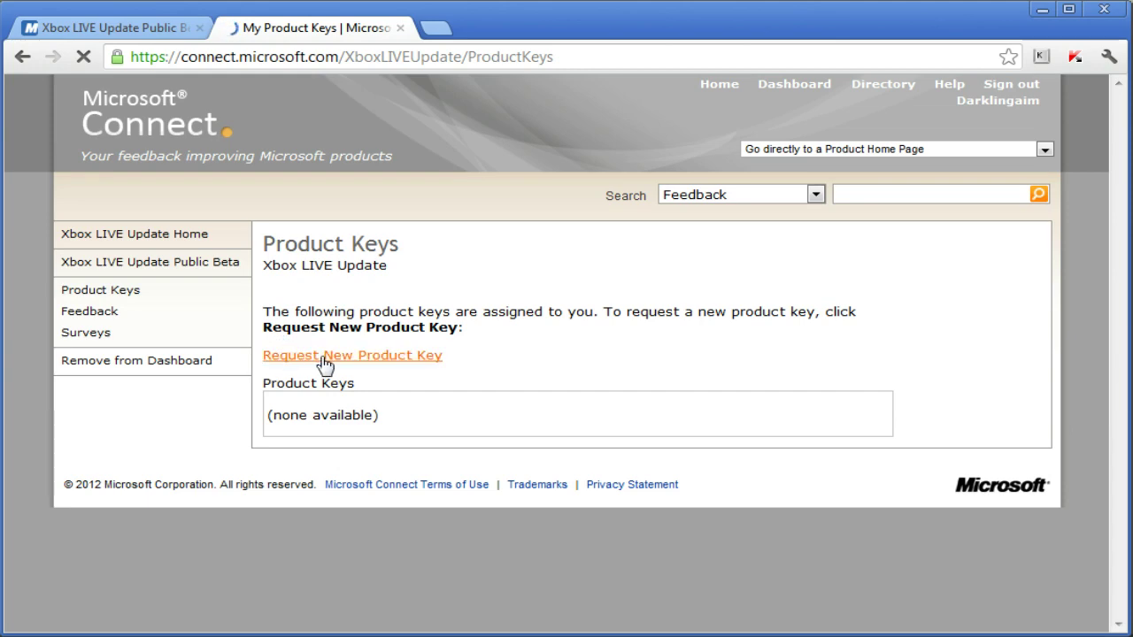
# Step: Request the Fall 2012 Console Registration product key and select its key value
pyautogui.click(326, 358)
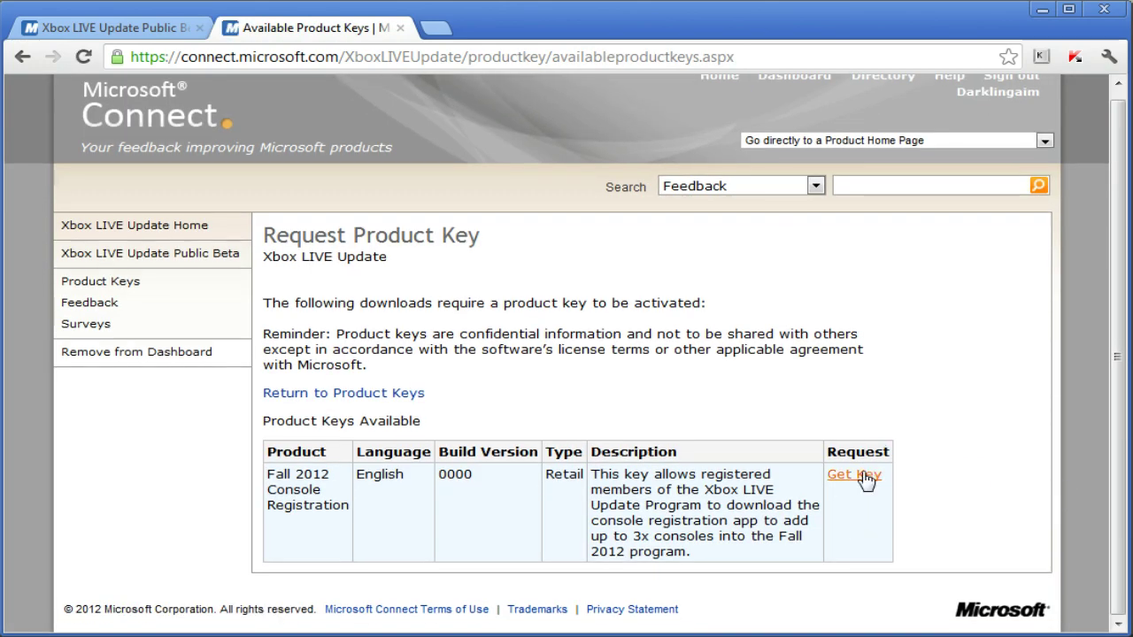
pyautogui.click(864, 477)
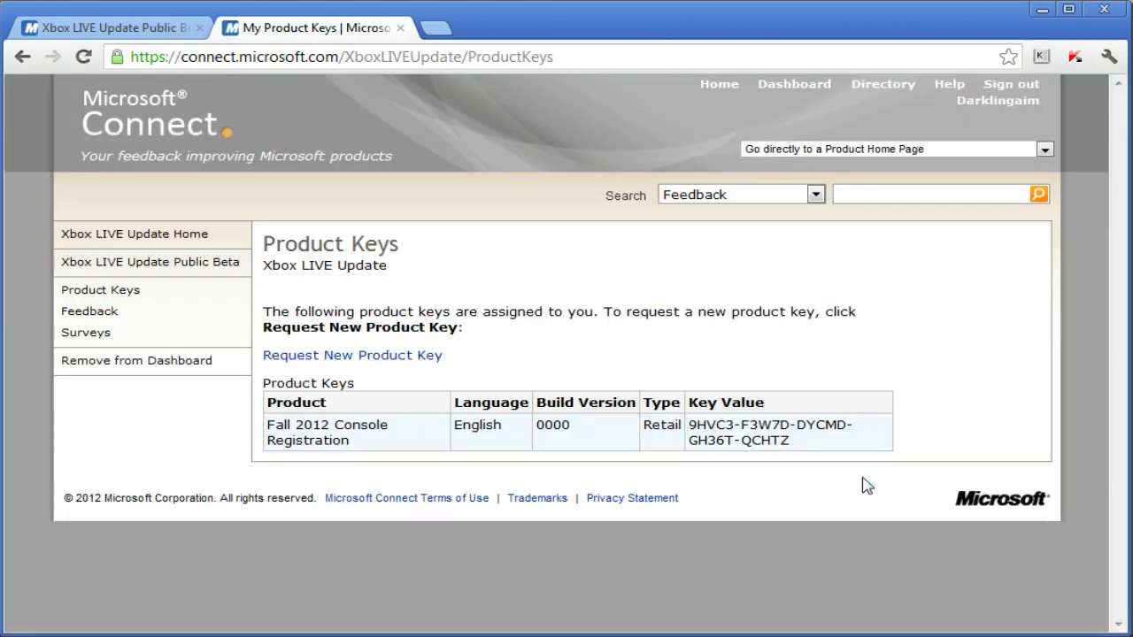
pyautogui.moveTo(690, 441); pyautogui.dragTo(699, 425)
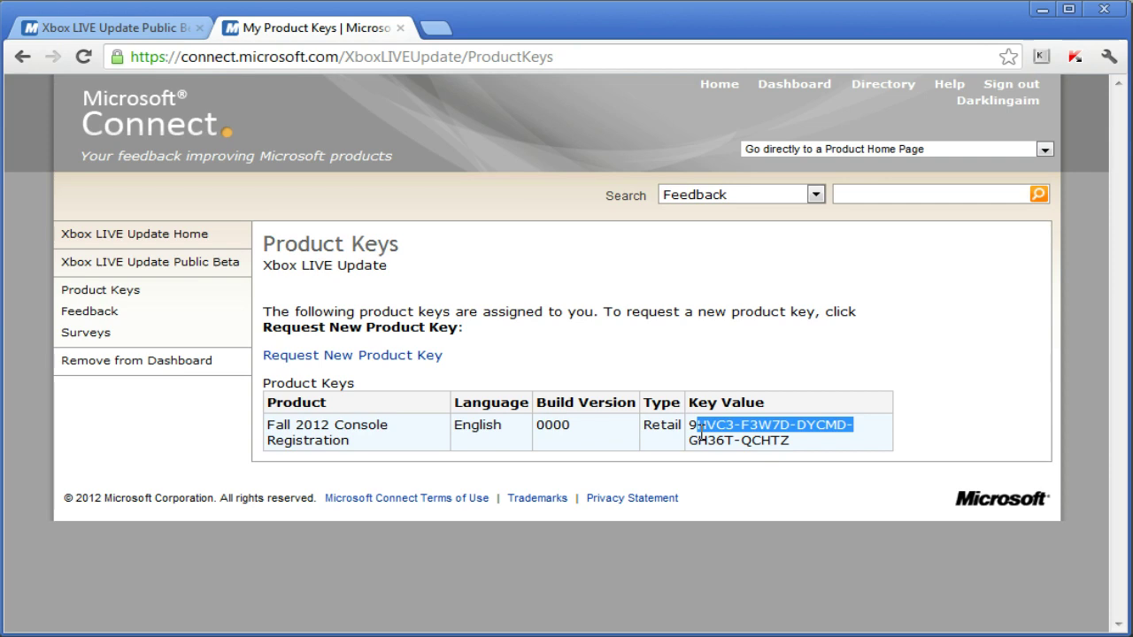
pyautogui.click(695, 426)
pyautogui.doubleClick(690, 430)
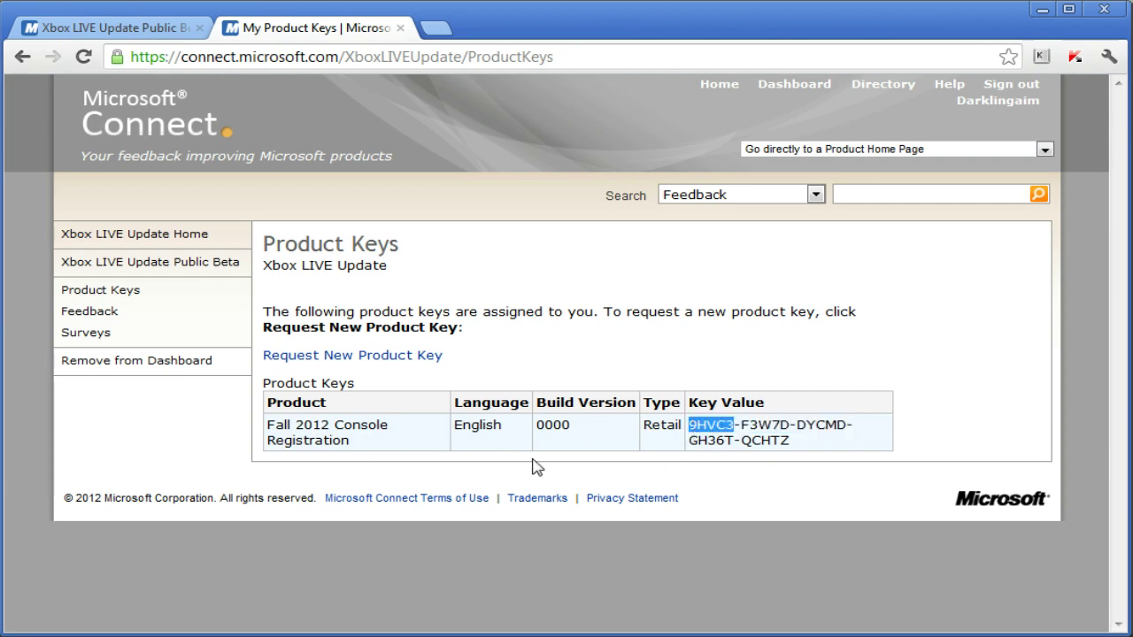
pyautogui.click(695, 440)
pyautogui.moveTo(695, 428); pyautogui.dragTo(829, 445)
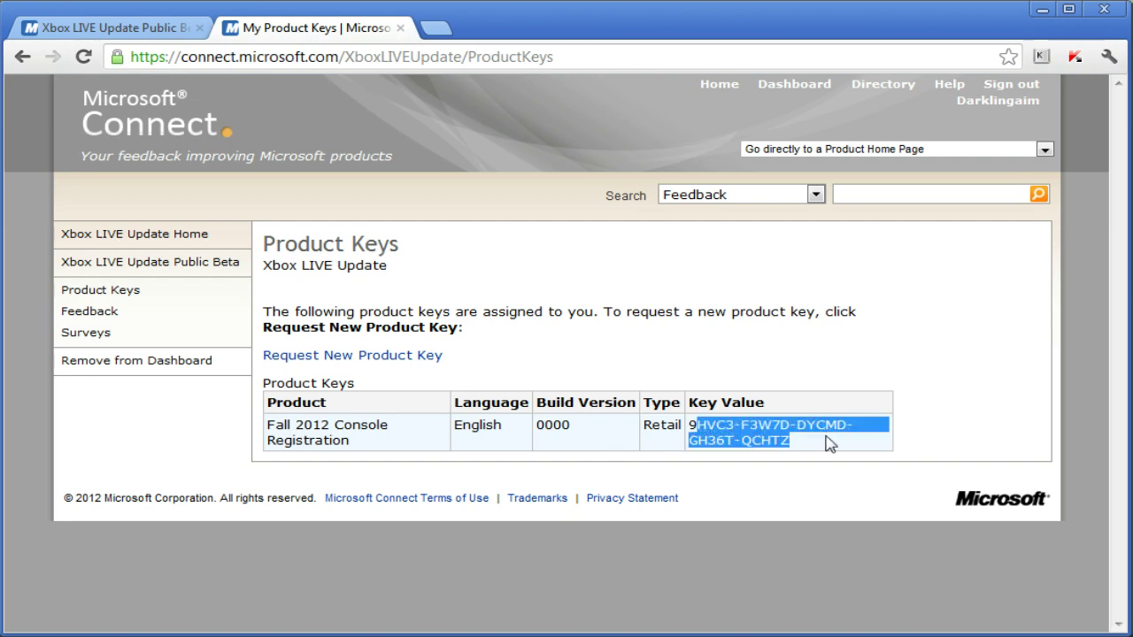
pyautogui.click(692, 430)
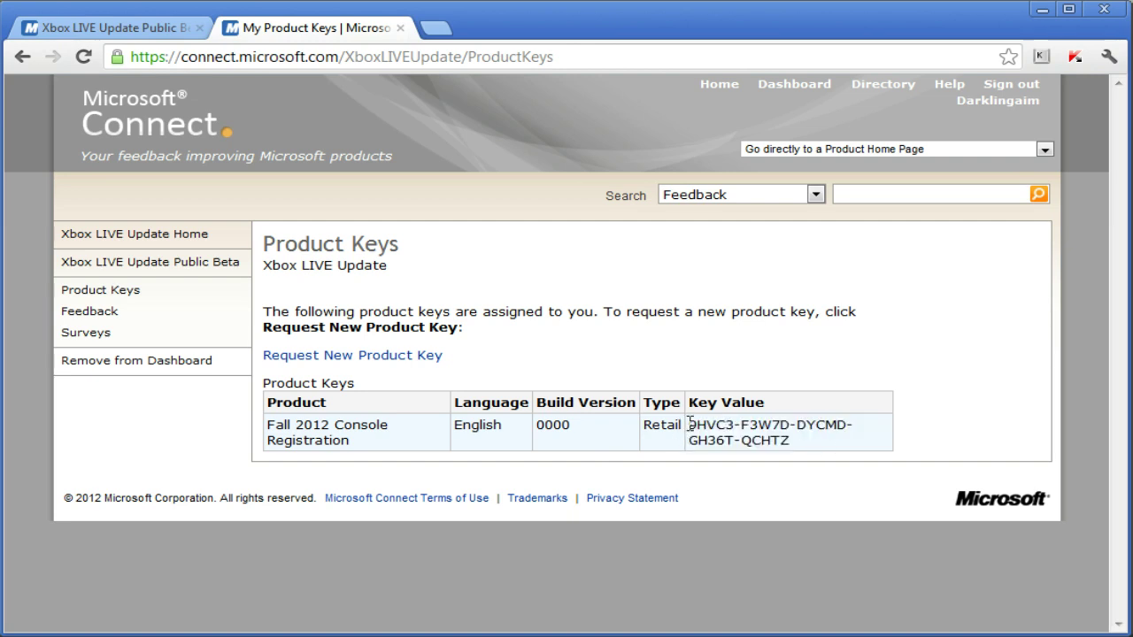
# Step: Load xbox.com in a new tab and go to the Redeem Code page
pyautogui.click(443, 32)
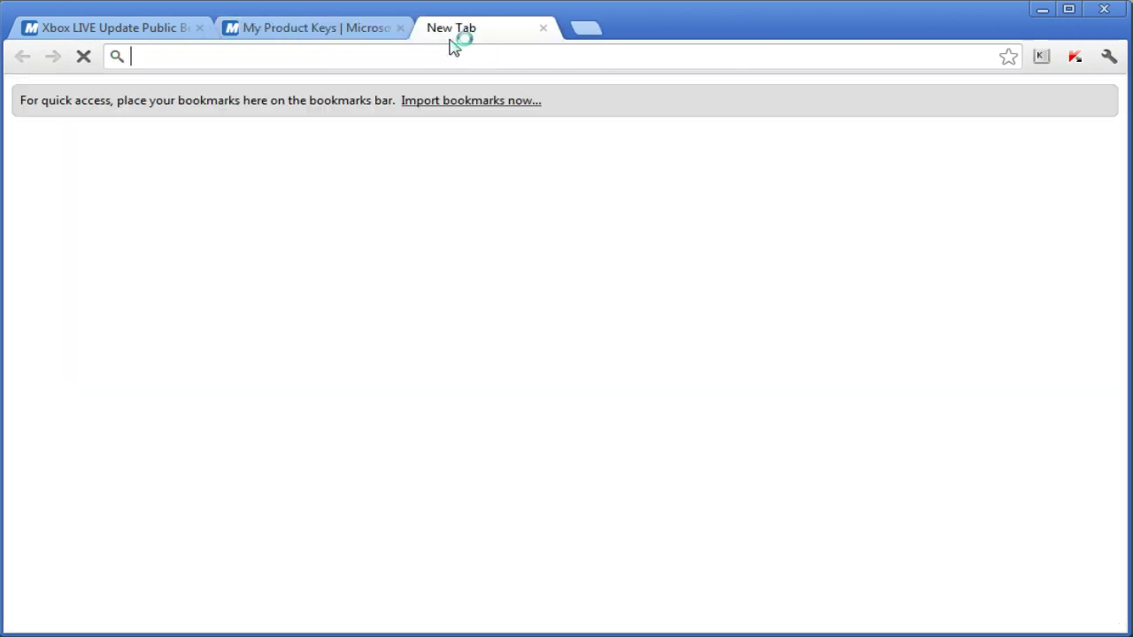
pyautogui.write('x')
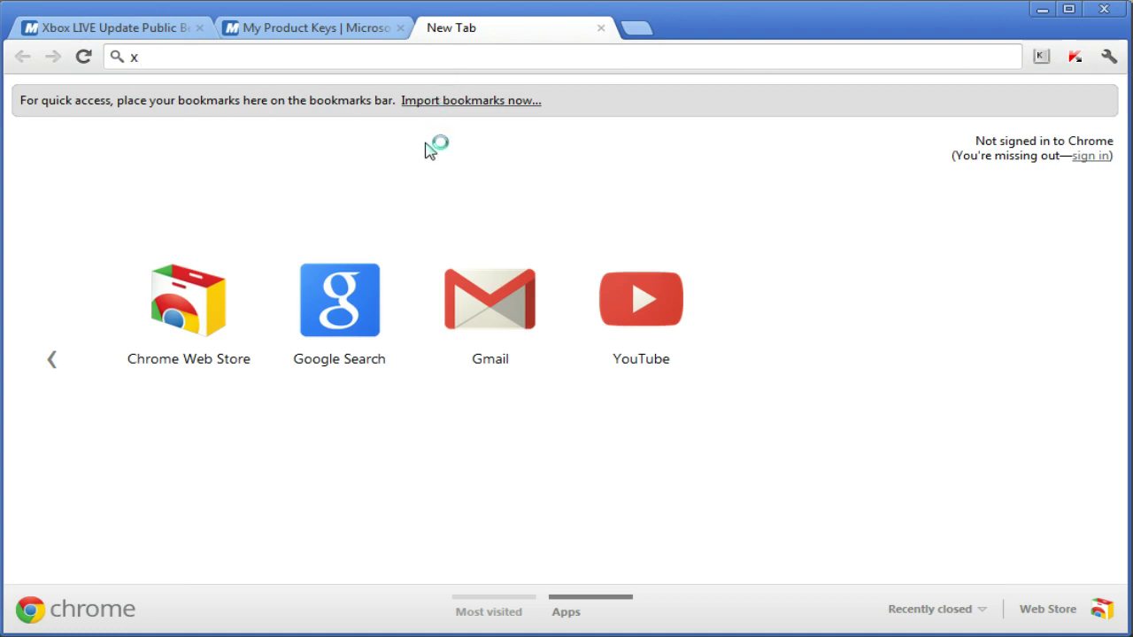
pyautogui.write('box.com')
pyautogui.press('Return')
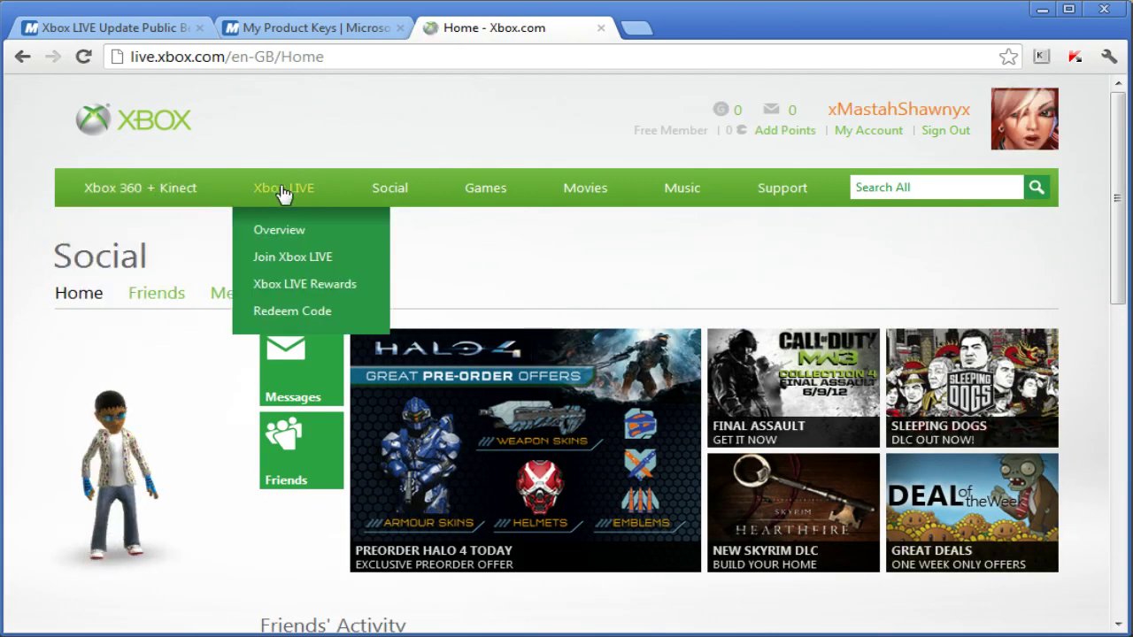
pyautogui.moveTo(284, 188)
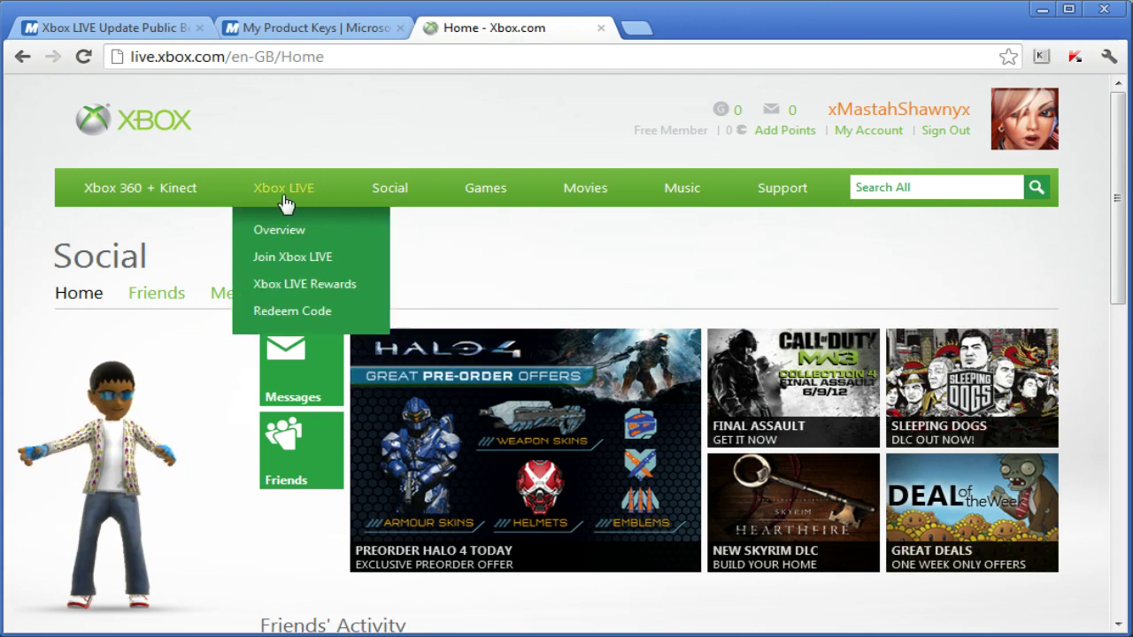
pyautogui.click(291, 310)
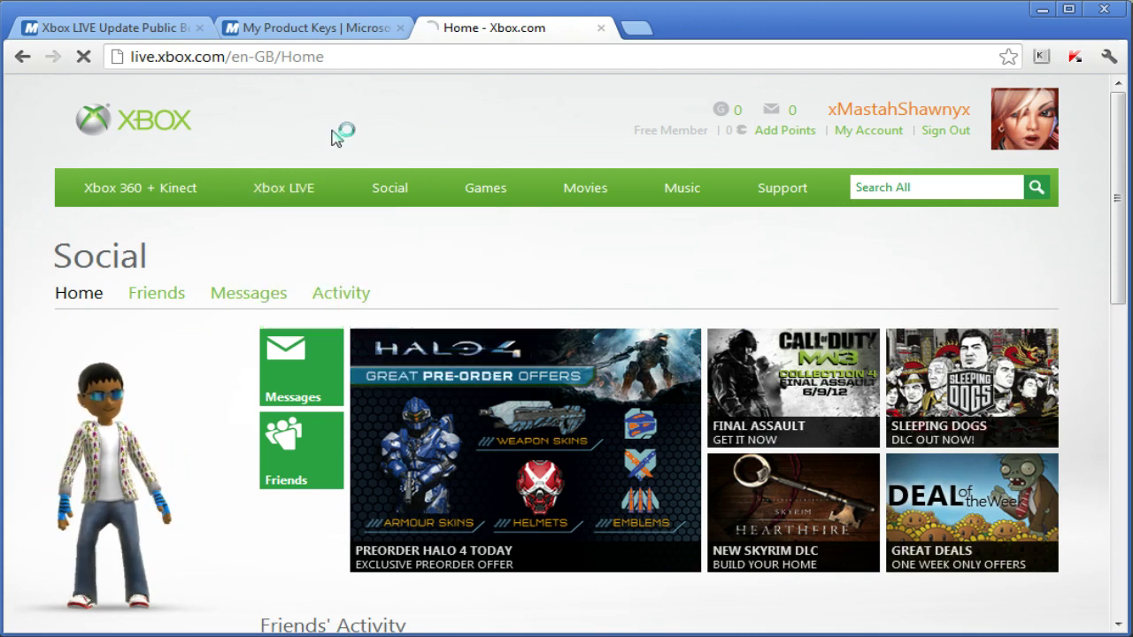
# Step: Copy the product key from Connect, paste and redeem it on Xbox.com, then close the tab
pyautogui.click(341, 30)
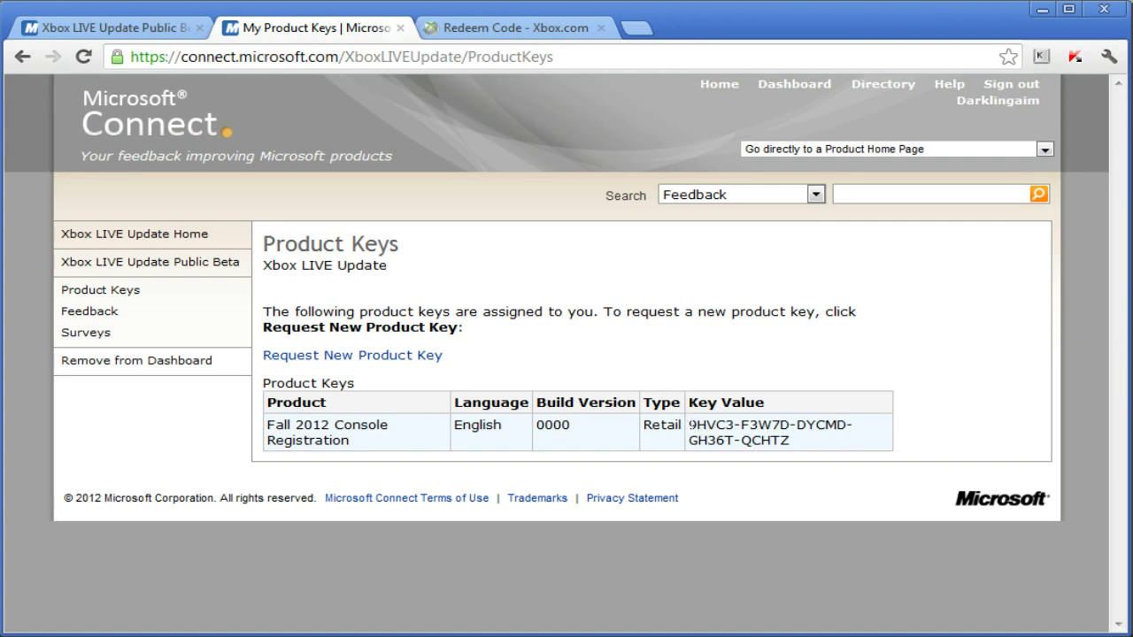
pyautogui.moveTo(688, 428); pyautogui.dragTo(789, 440)
pyautogui.rightClick(789, 440)
pyautogui.click(823, 456)
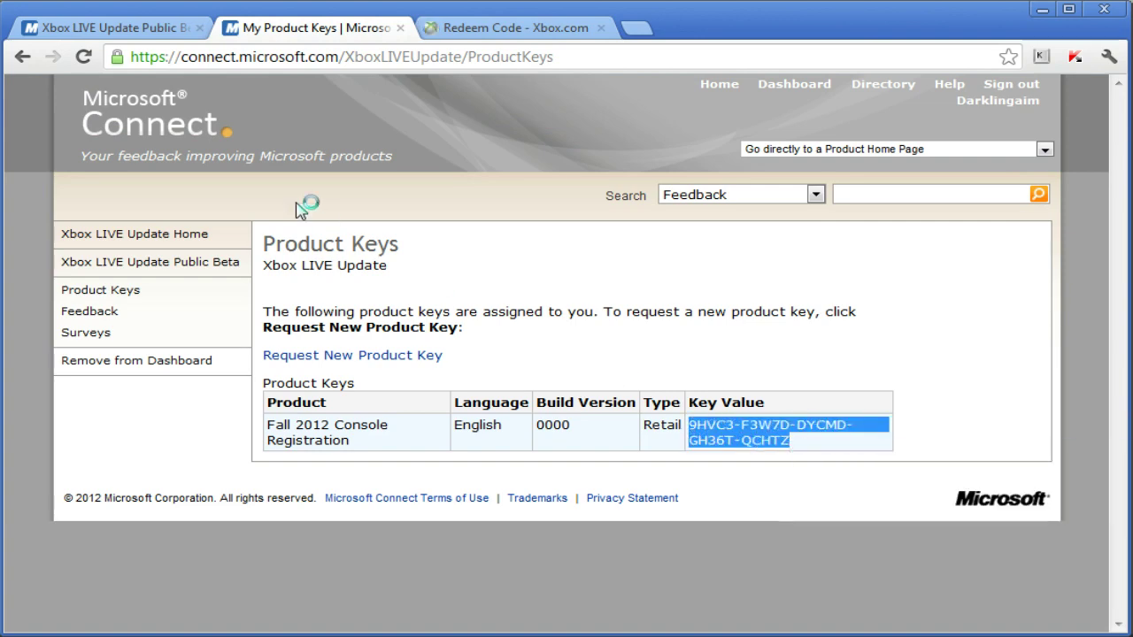
pyautogui.click(537, 32)
pyautogui.click(394, 358)
pyautogui.rightClick(389, 357)
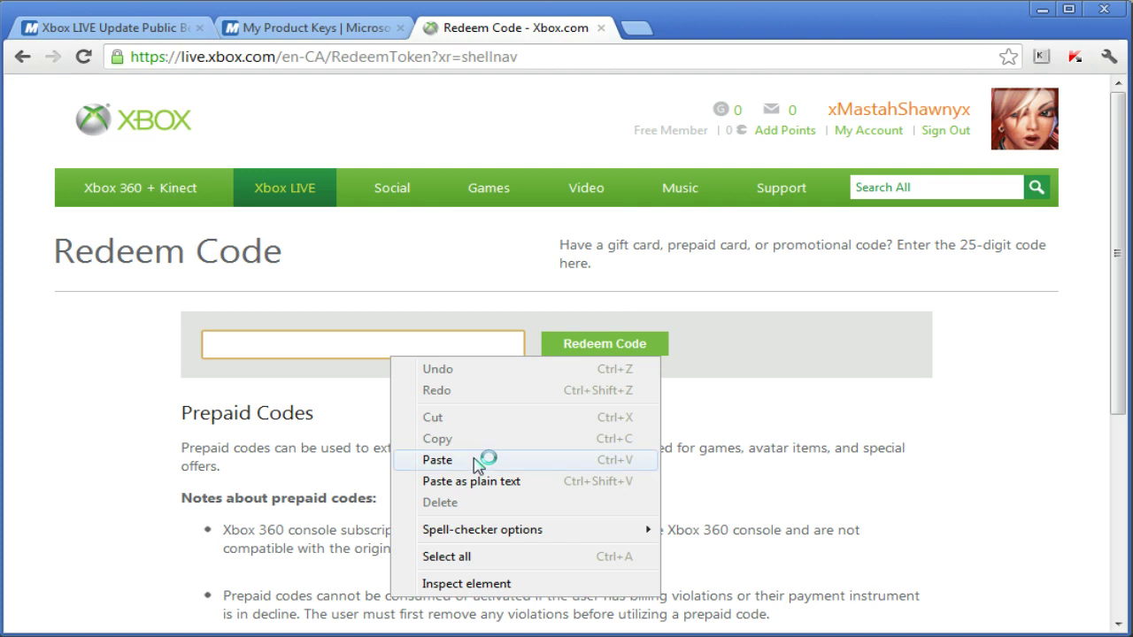
pyautogui.click(483, 457)
pyautogui.click(591, 345)
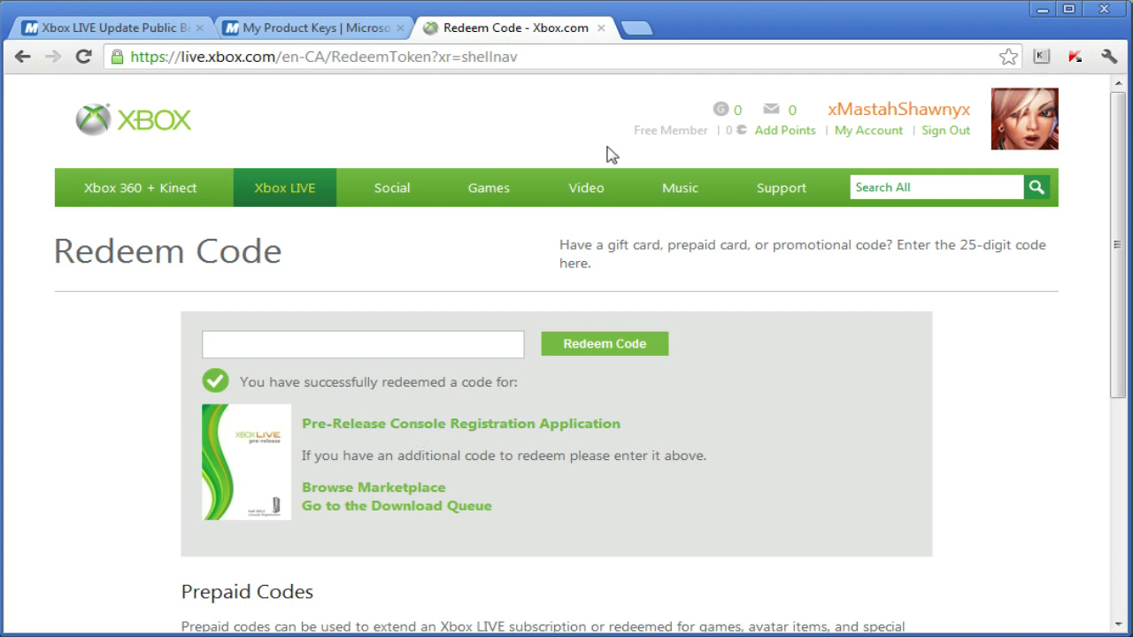
pyautogui.click(601, 30)
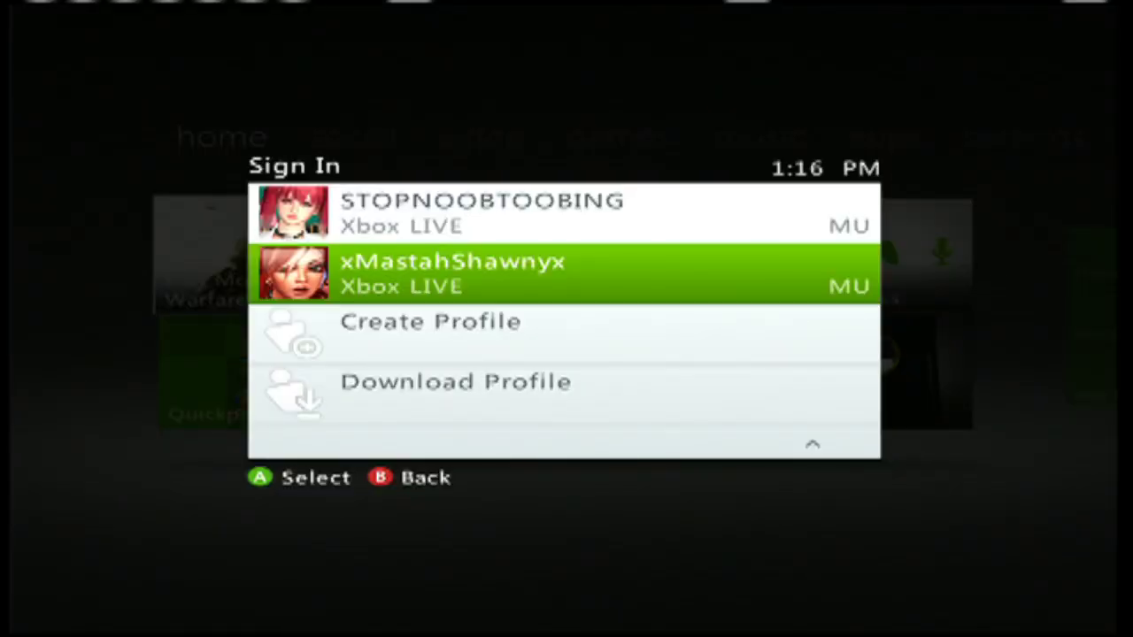
# Step: Sign in with the gamertag that redeemed the beta code
pyautogui.press('Up')
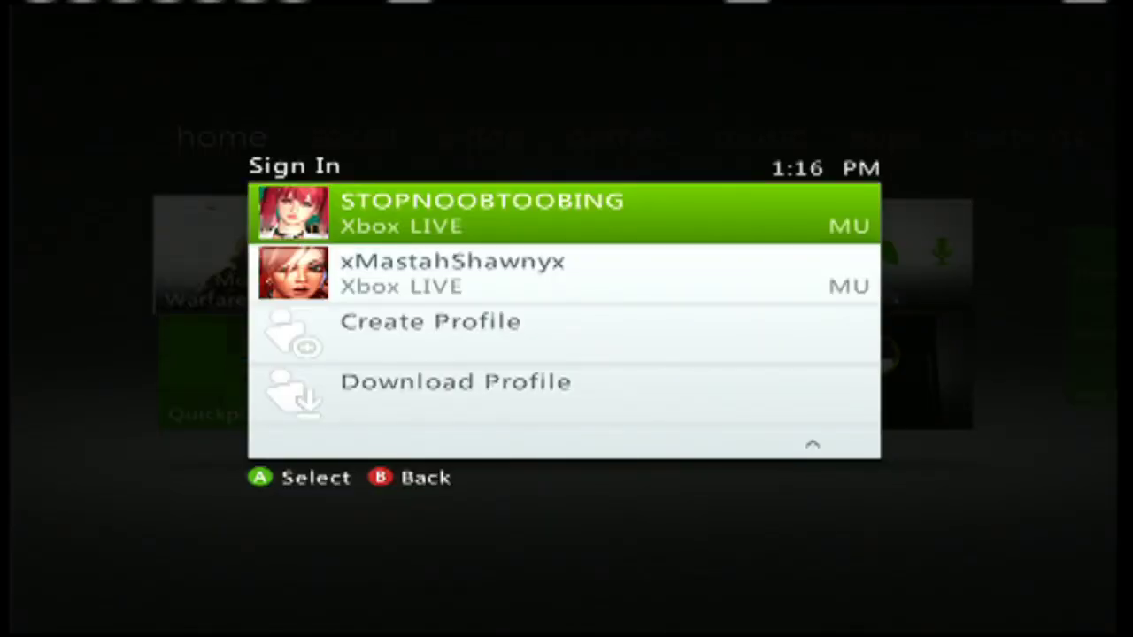
pyautogui.press('Down')
pyautogui.press('Return')
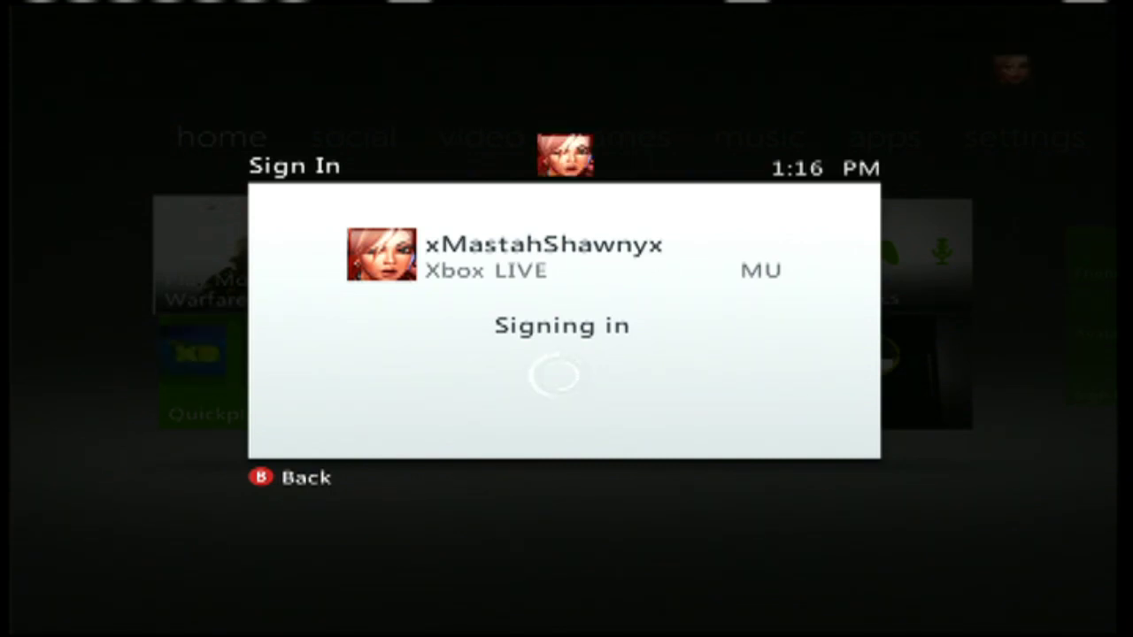
# Step: Confirm in the Guide's Marketplace Active Downloads that the Pre-Release Console Registration Application finished downloading, then return home
pyautogui.press('Left')
pyautogui.press('Left')
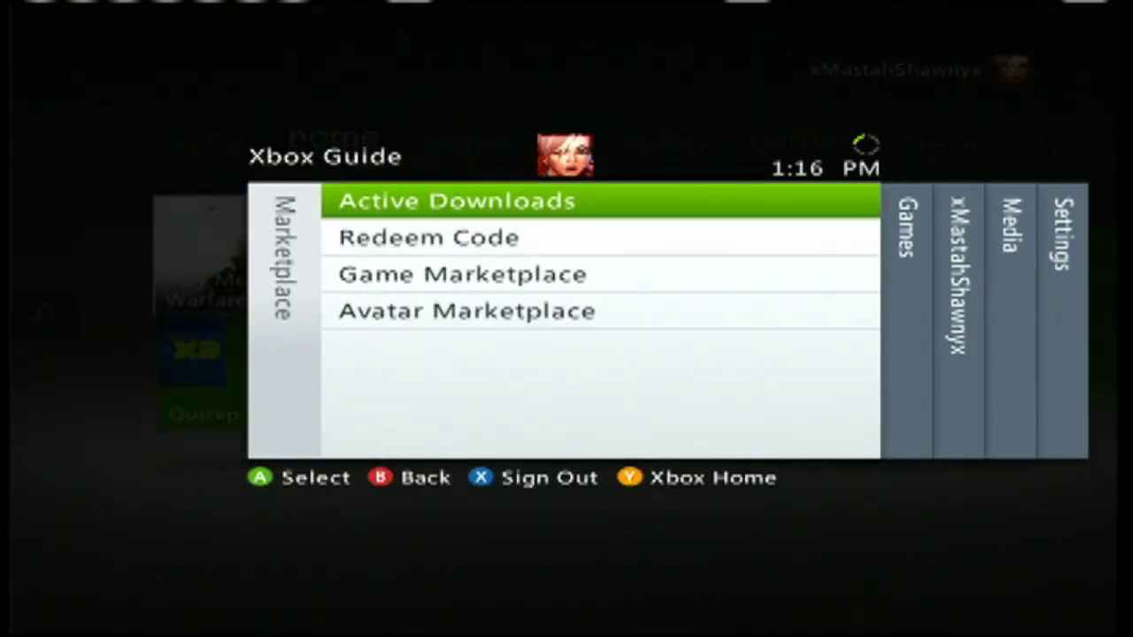
pyautogui.press('Return')
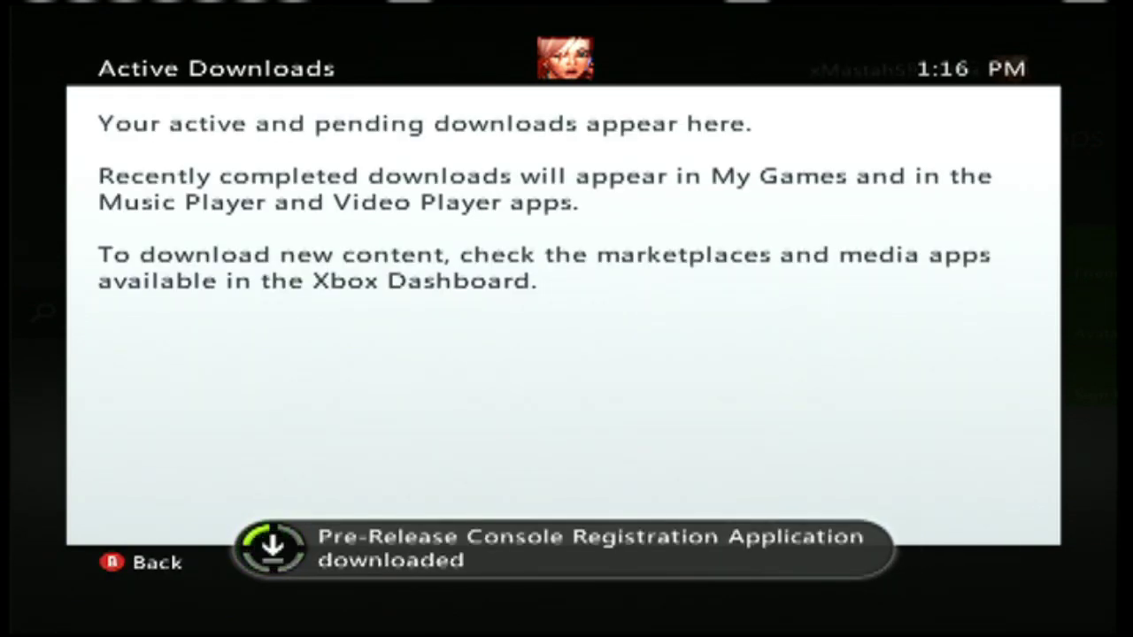
pyautogui.press('Escape')
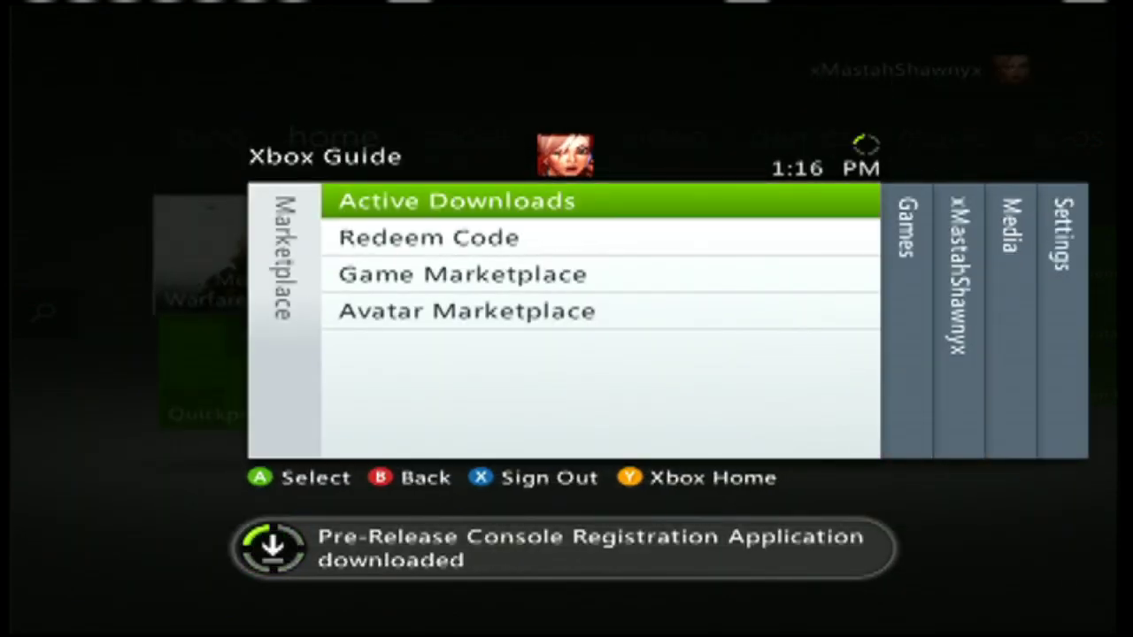
pyautogui.press('Escape')
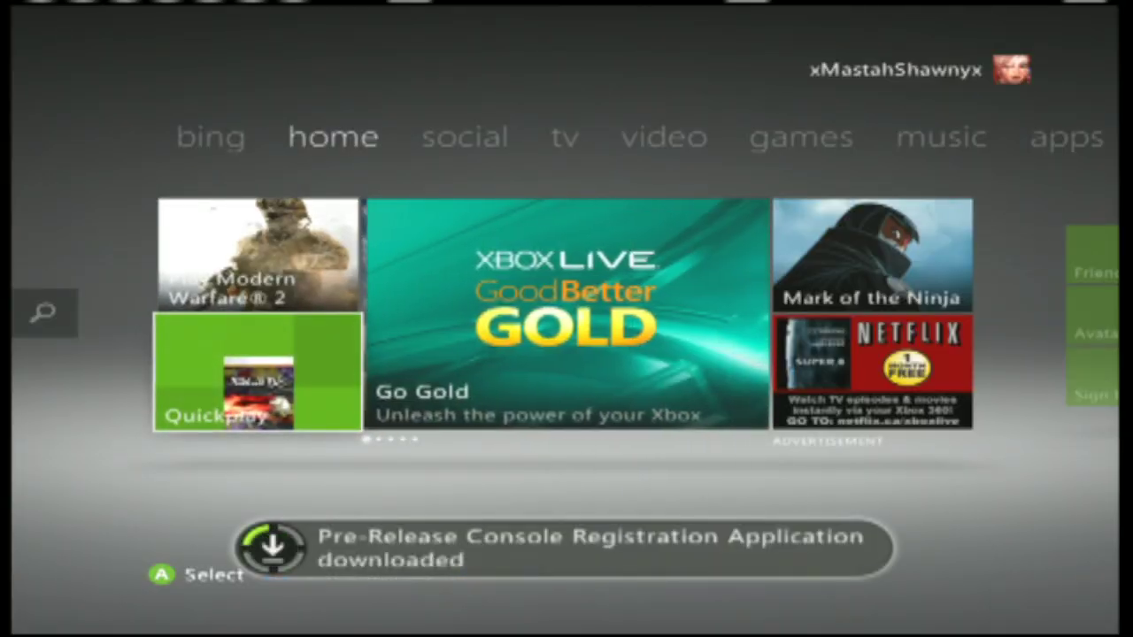
# Step: Run the registration app from Quickplay, continue as the current gamertag, and accept the Xbox LIVE Update Program Agreement
pyautogui.press('Return')
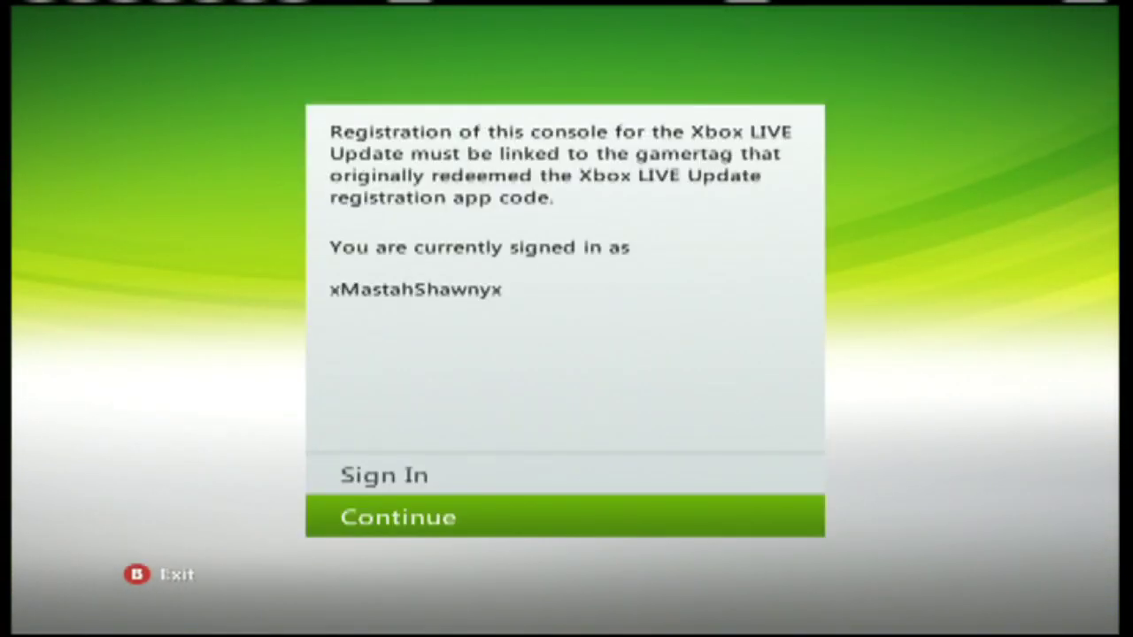
pyautogui.press('Up')
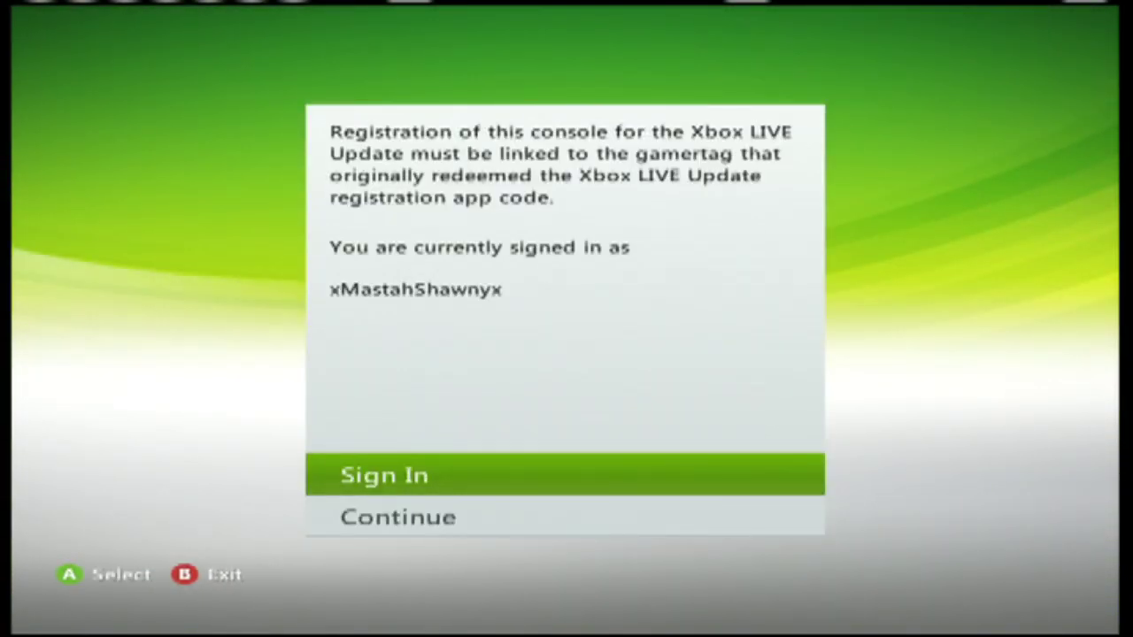
pyautogui.press('Down')
pyautogui.press('Return')
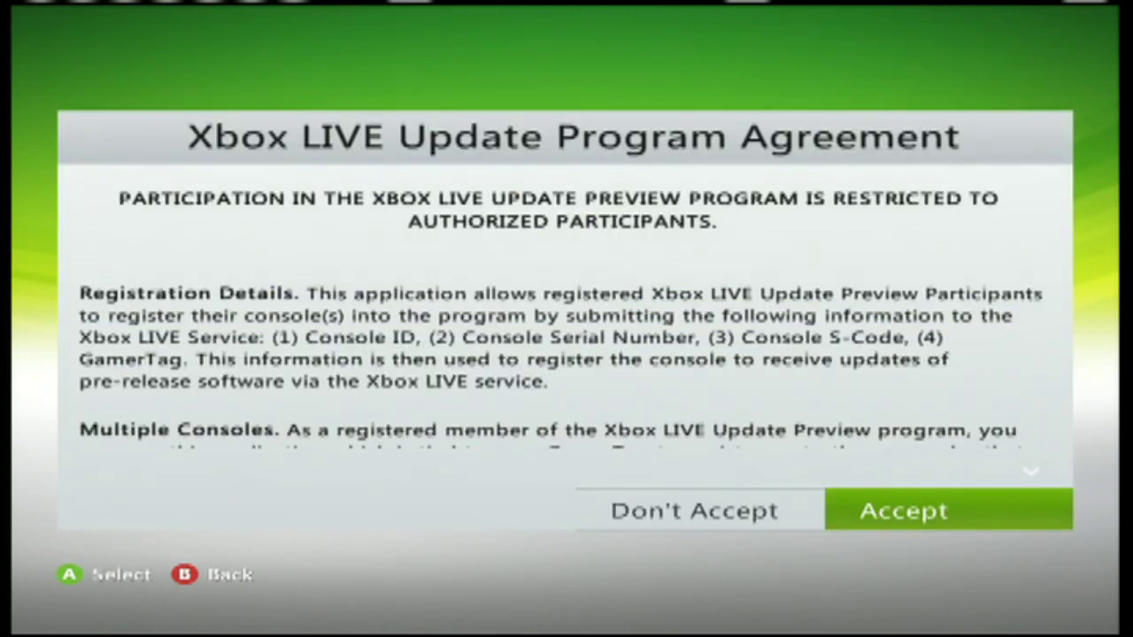
pyautogui.press('Return')
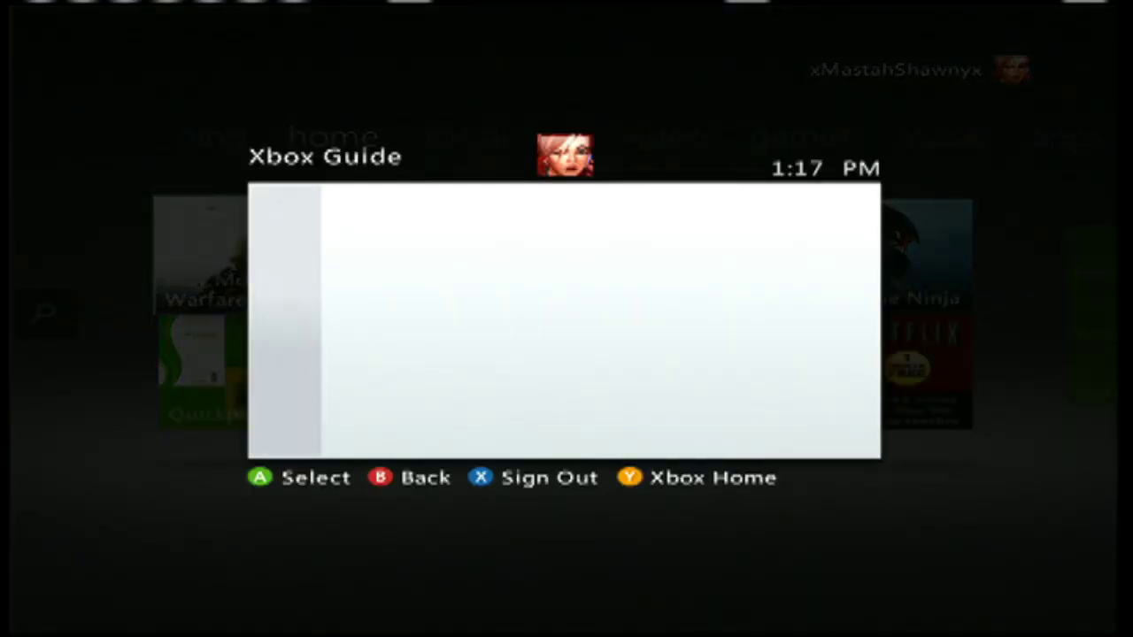
# Step: Sign the current profile out from the Xbox Guide and confirm
pyautogui.press('Down')
pyautogui.press('Down')
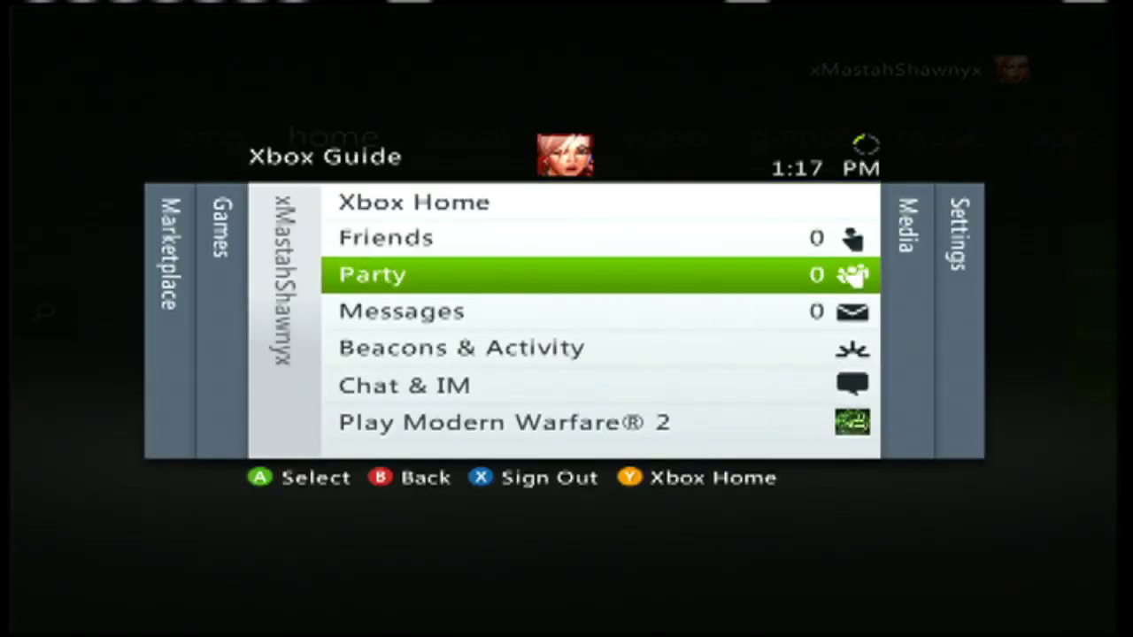
pyautogui.press('Up')
pyautogui.press('Return')
pyautogui.press('Right')
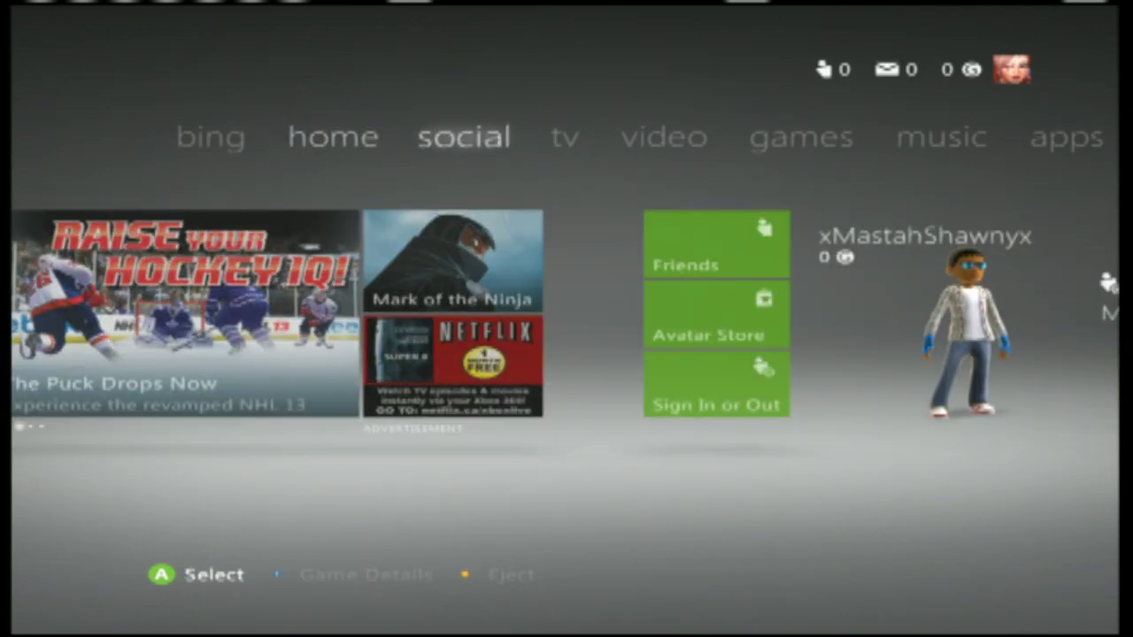
pyautogui.press('Left')
pyautogui.press('Home')
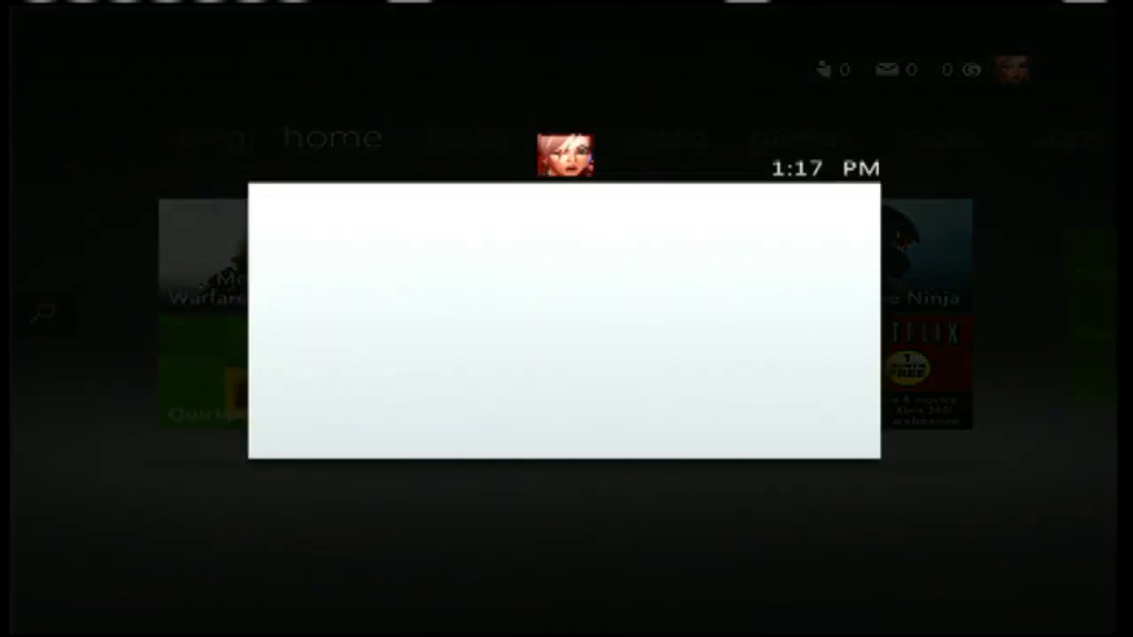
pyautogui.press('Down')
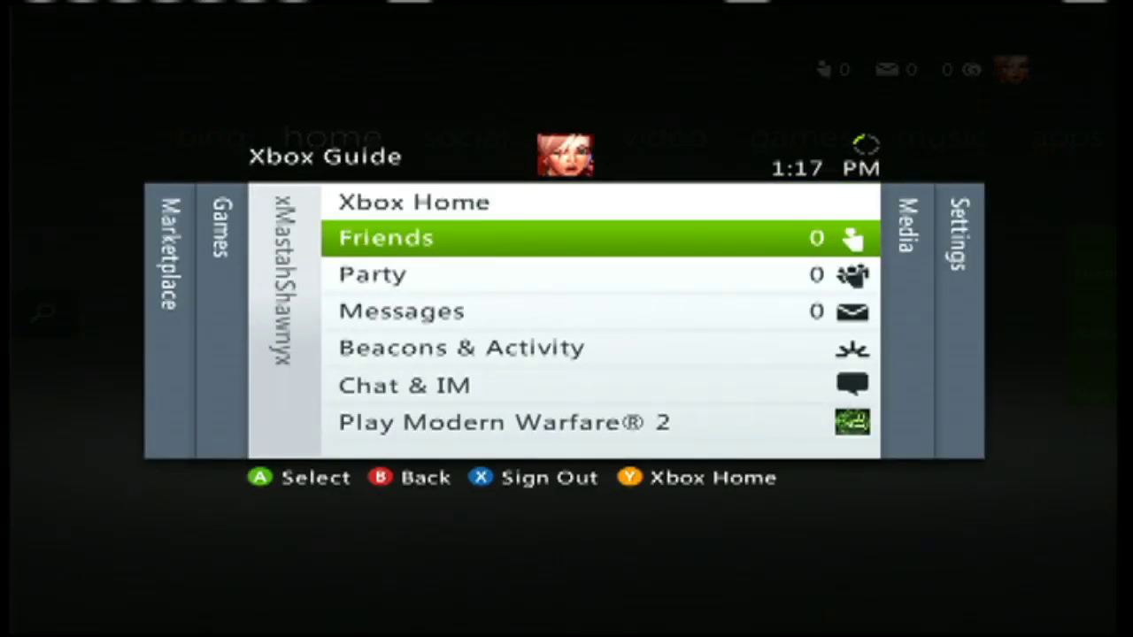
pyautogui.press('x')
pyautogui.press('Up')
pyautogui.press('Return')
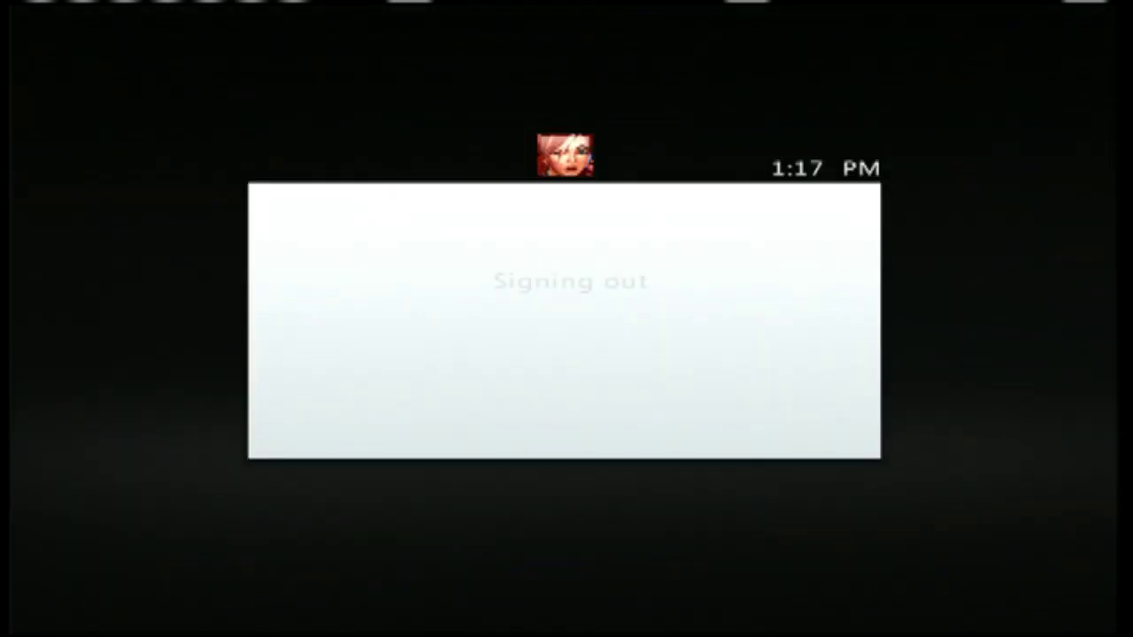
# Step: Open the Sign In list of saved profiles and move to another Xbox LIVE profile
pyautogui.press('Down')
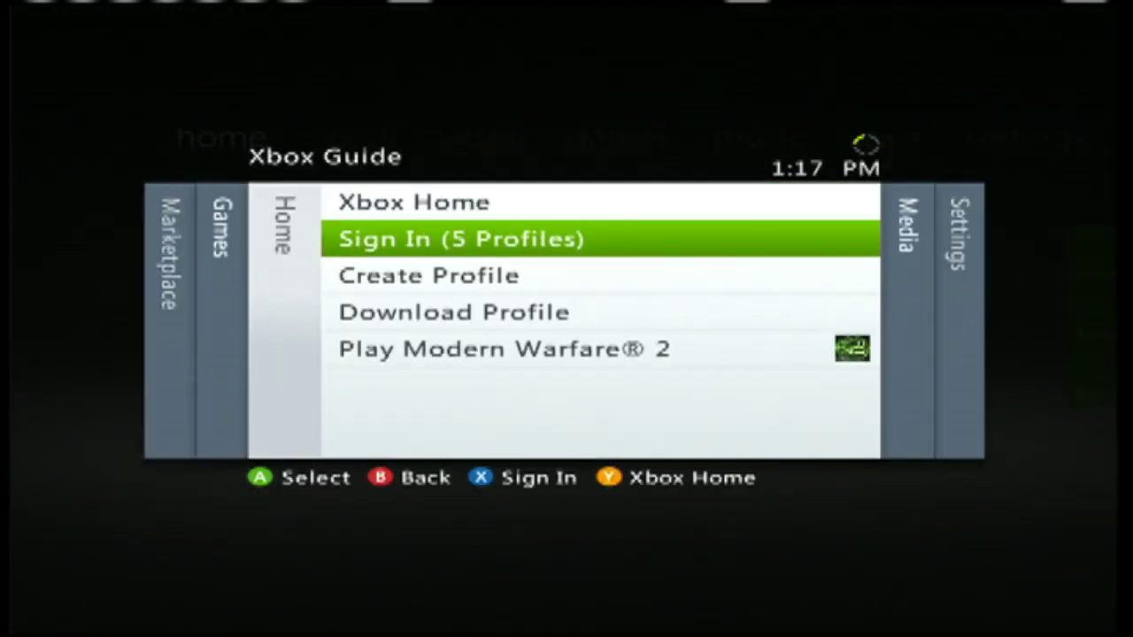
pyautogui.press('Return')
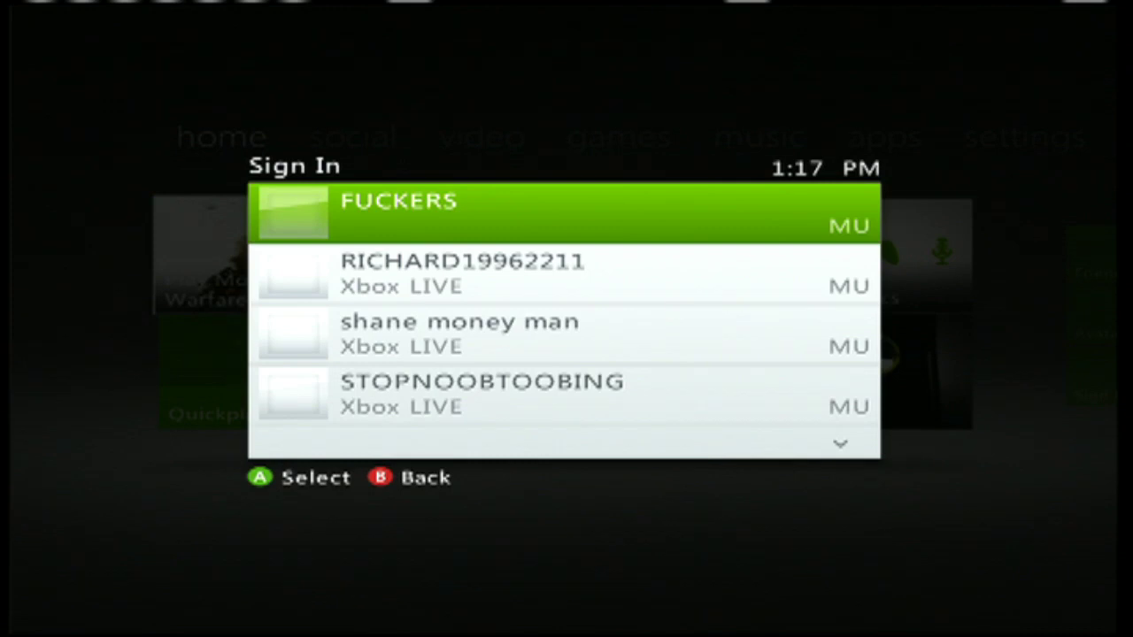
pyautogui.press('Down')
pyautogui.press('Down')
pyautogui.press('Down')
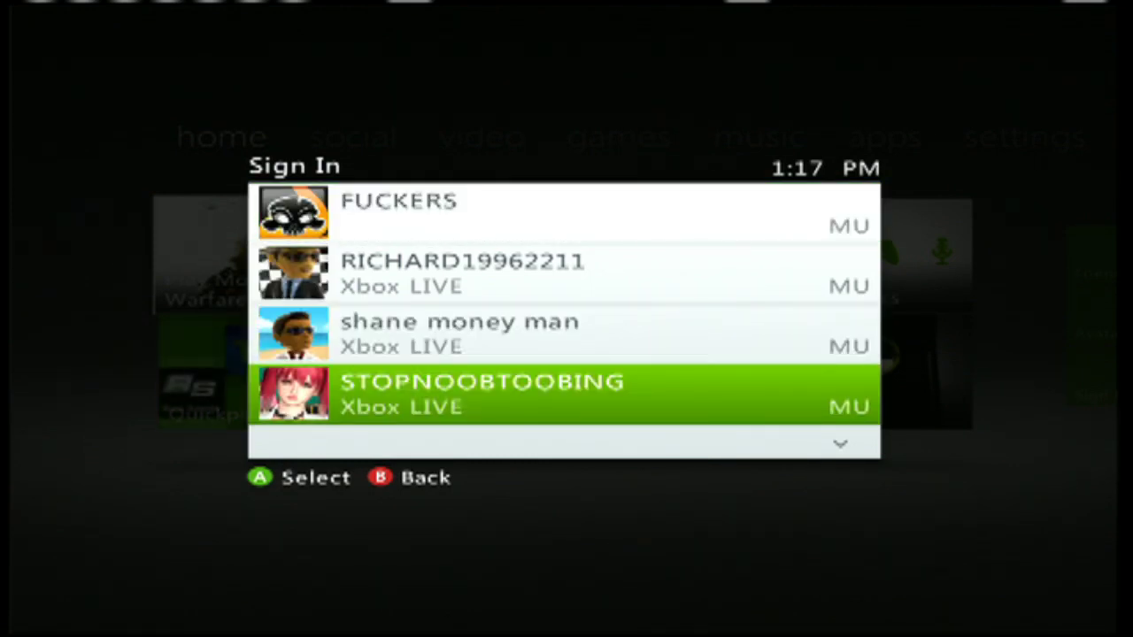